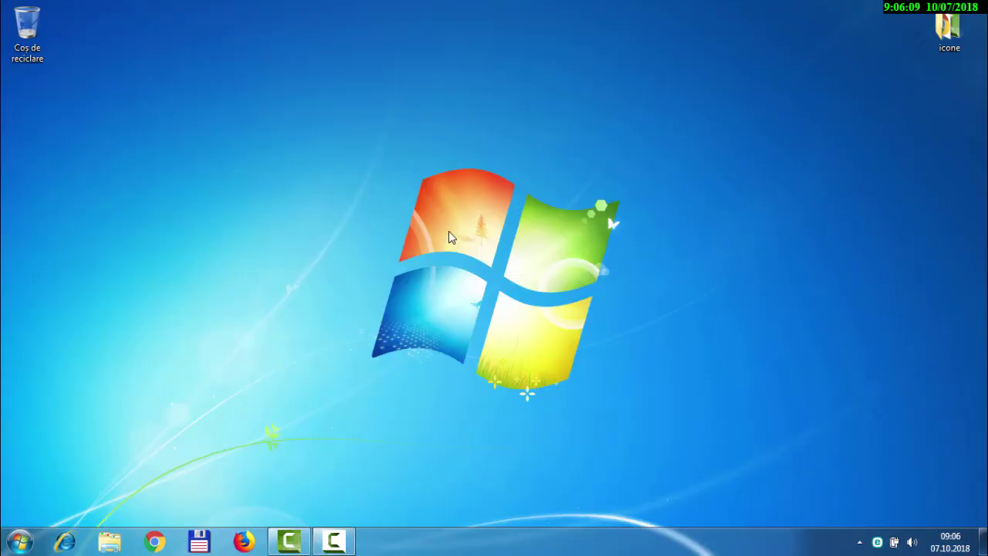
# Open NVIDIA Control Panel and apply a custom image settings preference emphasizing Performance.
pyautogui.rightClick(449, 231)
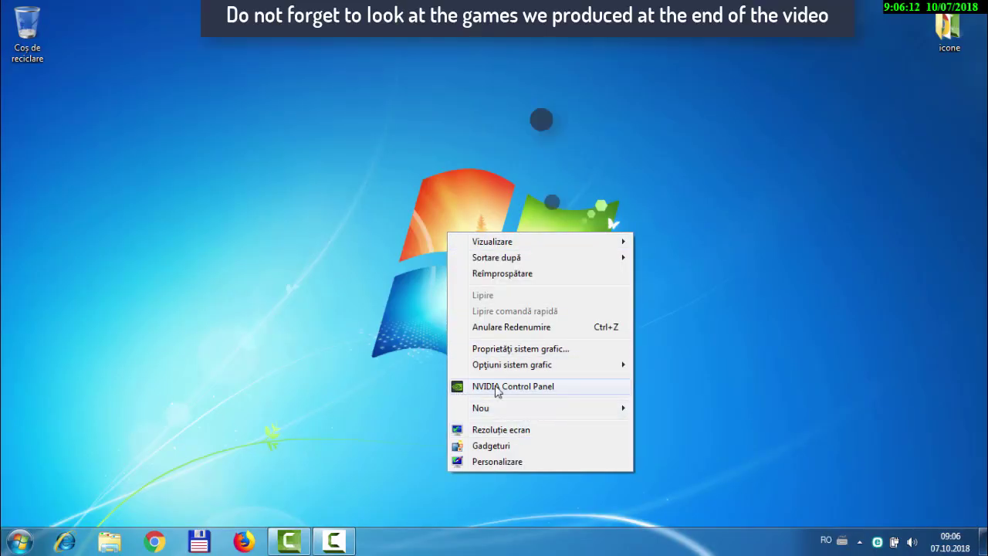
pyautogui.click(563, 390)
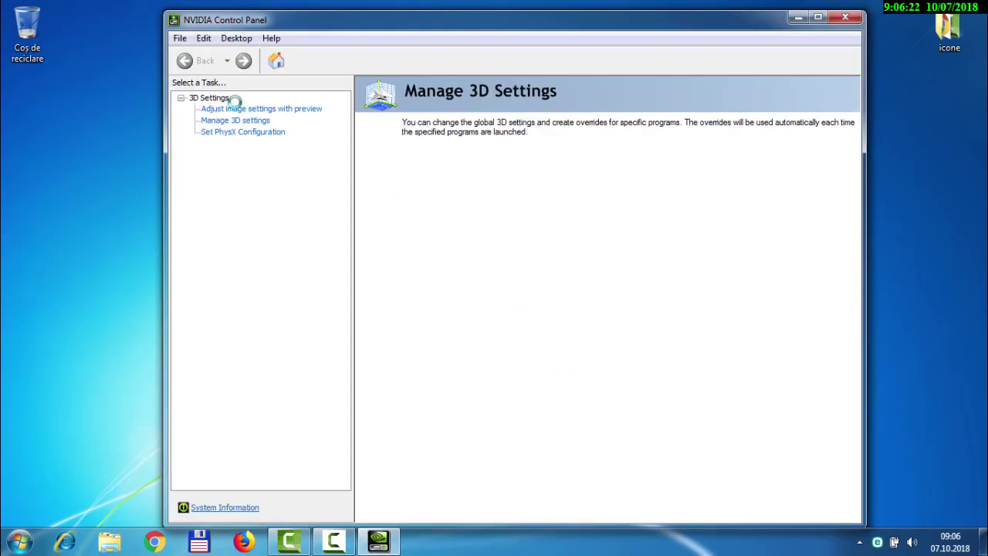
pyautogui.click(245, 109)
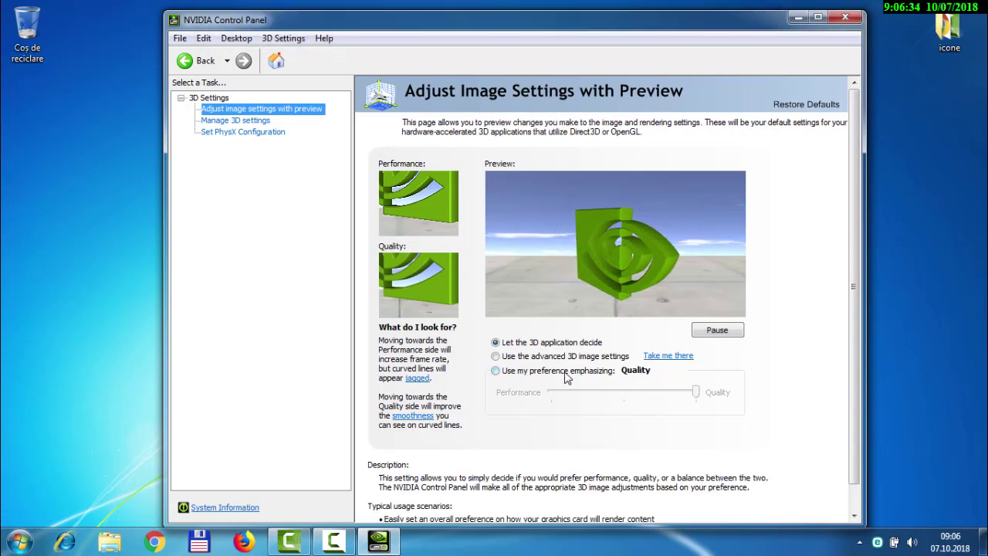
pyautogui.click(525, 371)
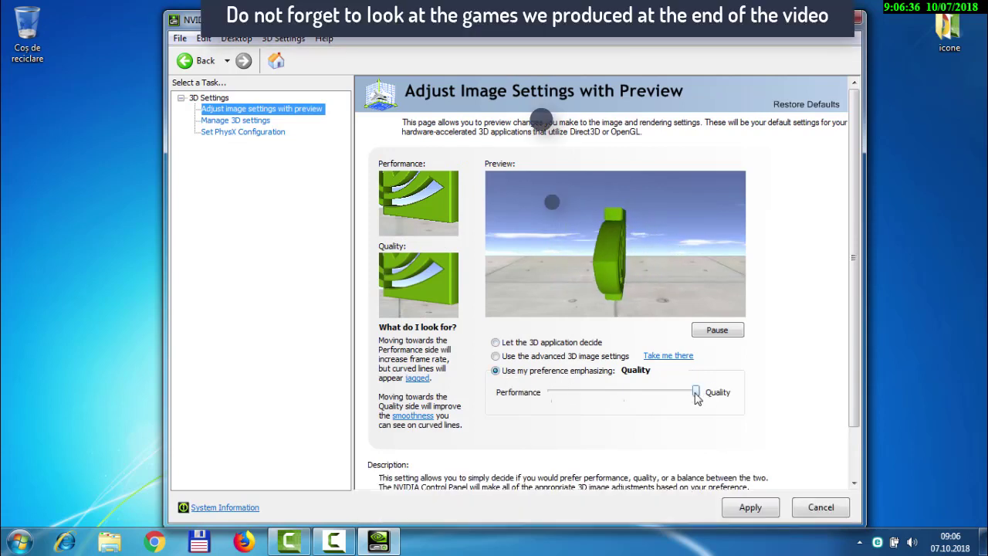
pyautogui.moveTo(695, 393); pyautogui.dragTo(556, 406)
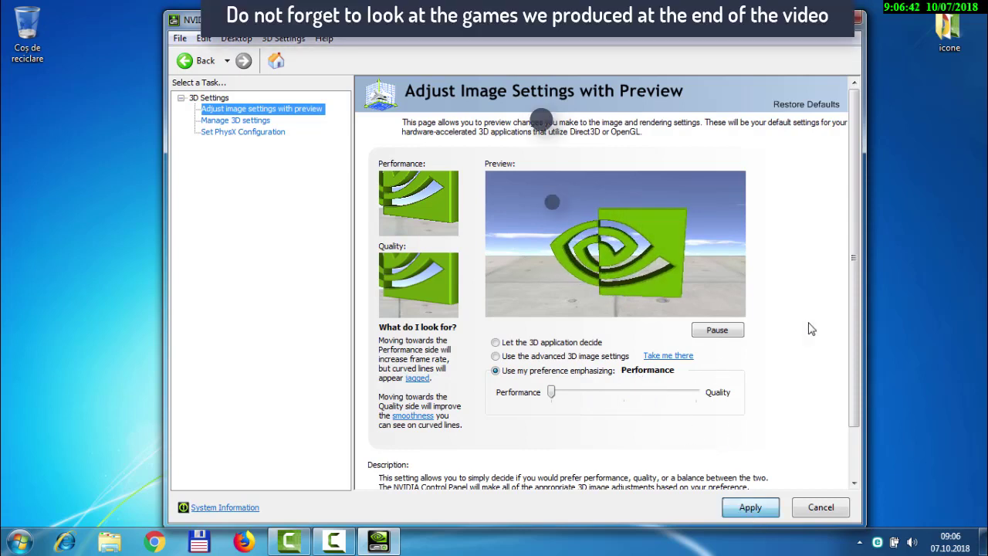
pyautogui.scroll(-2, 856, 363)
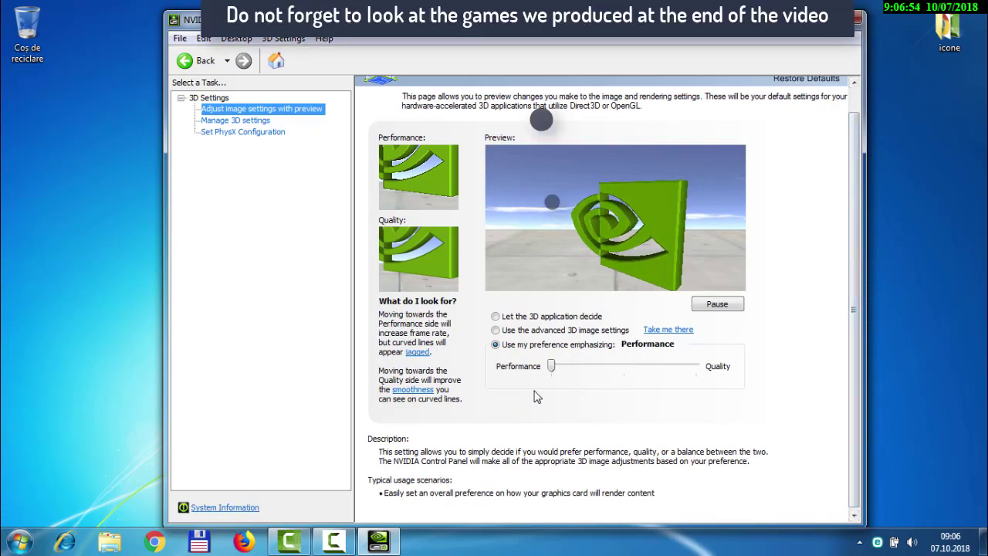
pyautogui.scroll(2, 538, 396)
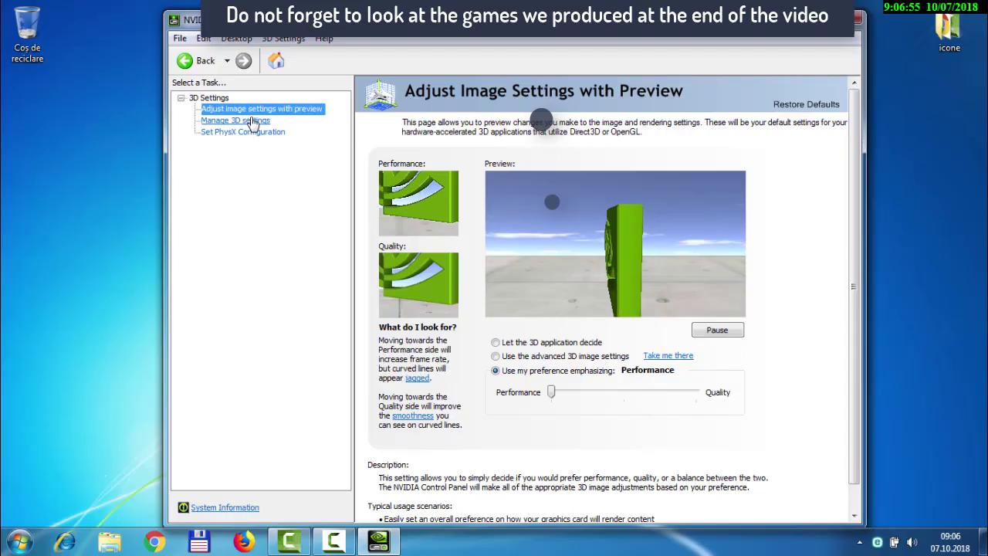
# In the global 3D settings, keep the preferred graphics processor on Auto-select and set Ambient Occlusion to Off.
pyautogui.click(236, 121)
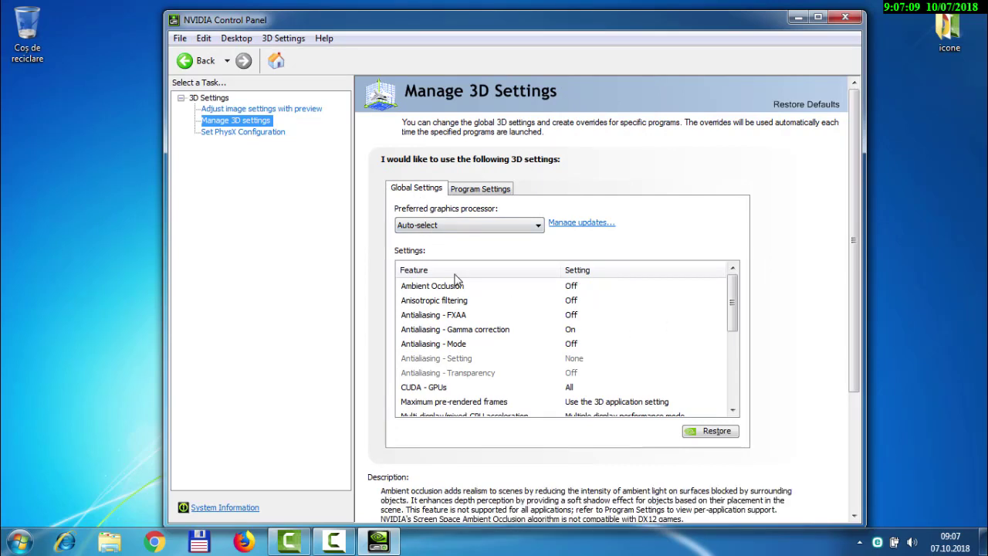
pyautogui.click(479, 224)
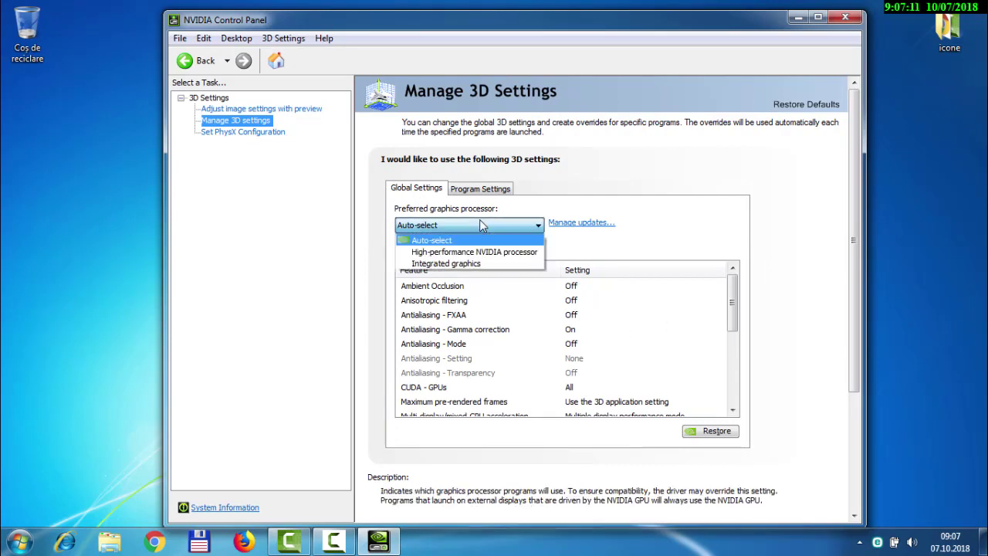
pyautogui.click(480, 222)
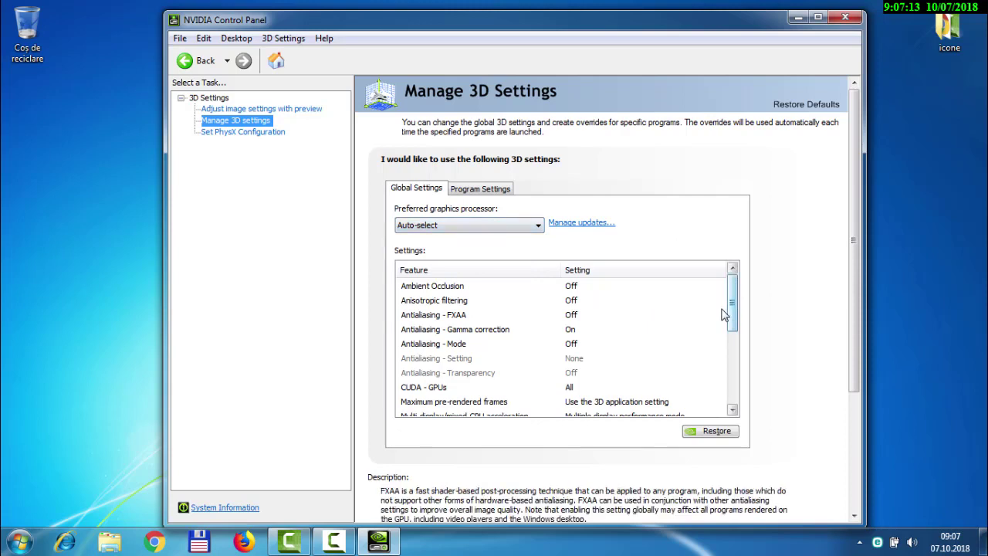
pyautogui.click(672, 284)
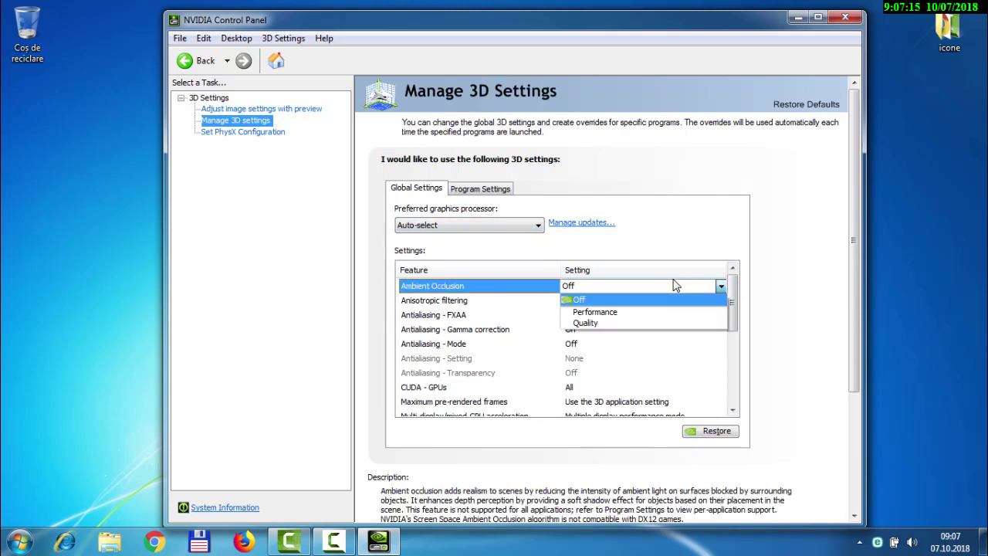
pyautogui.click(655, 300)
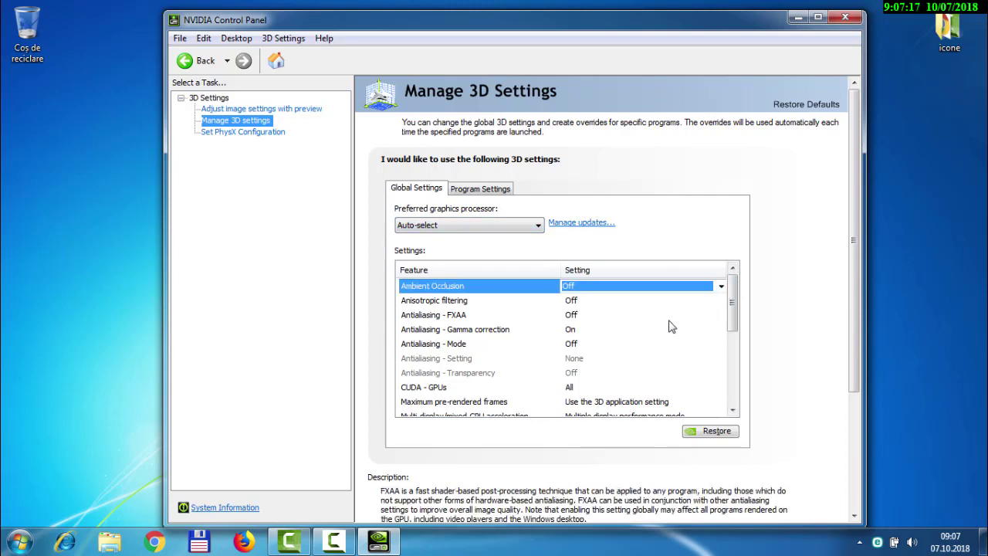
# Set the global power management mode to Prefer maximum performance.
pyautogui.moveTo(730, 307); pyautogui.dragTo(733, 359)
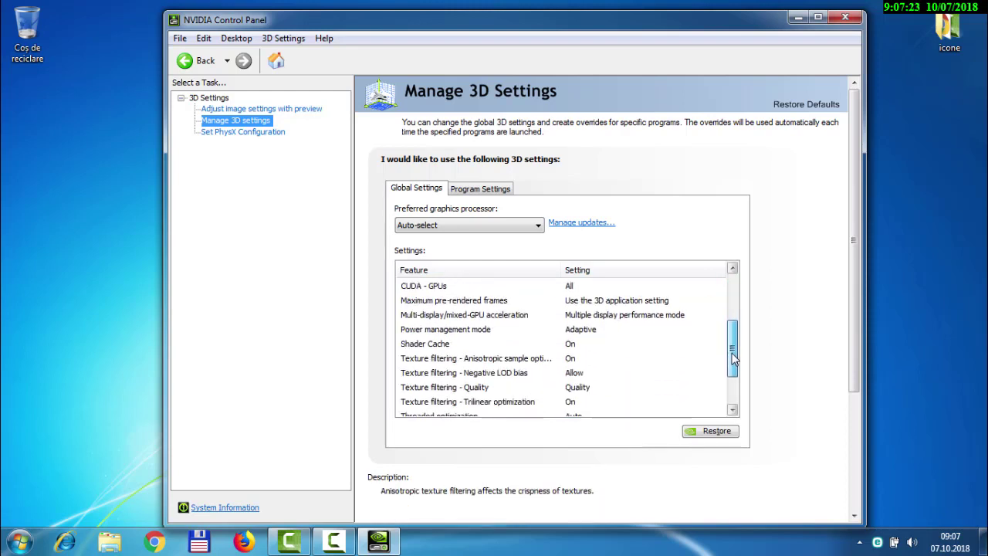
pyautogui.click(638, 330)
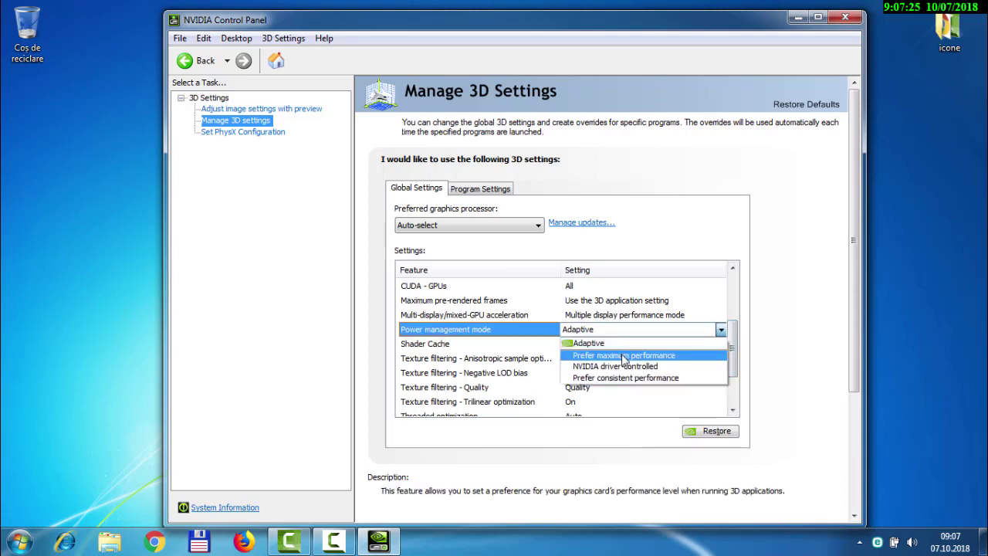
pyautogui.click(624, 356)
pyautogui.scroll(2, 655, 363)
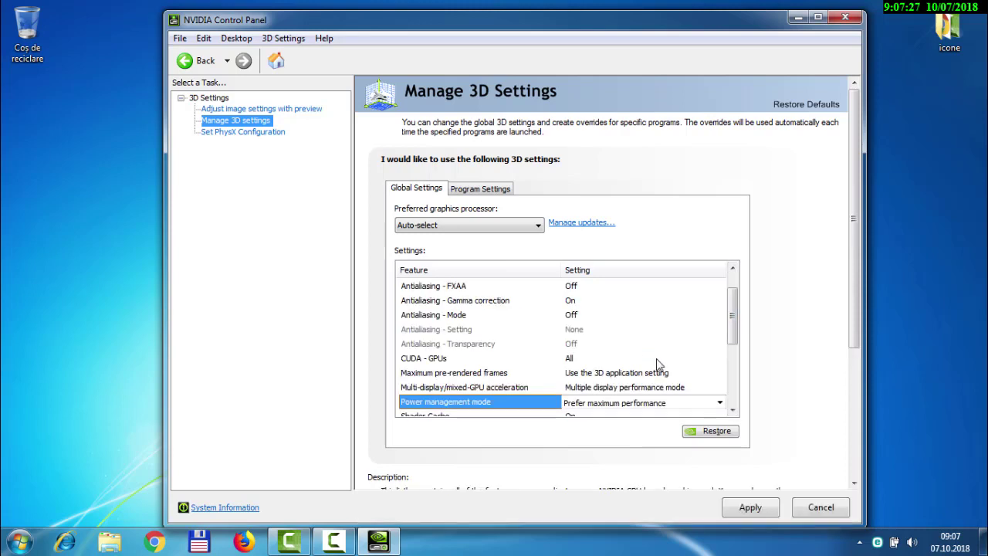
# Set the global vertical sync option to Off.
pyautogui.scroll(-2, 732, 374)
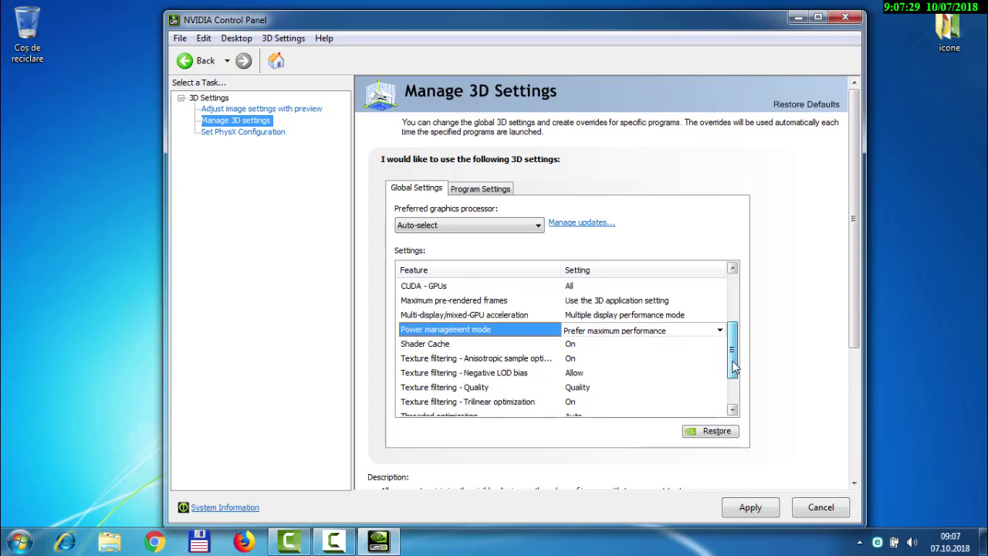
pyautogui.scroll(-1, 733, 380)
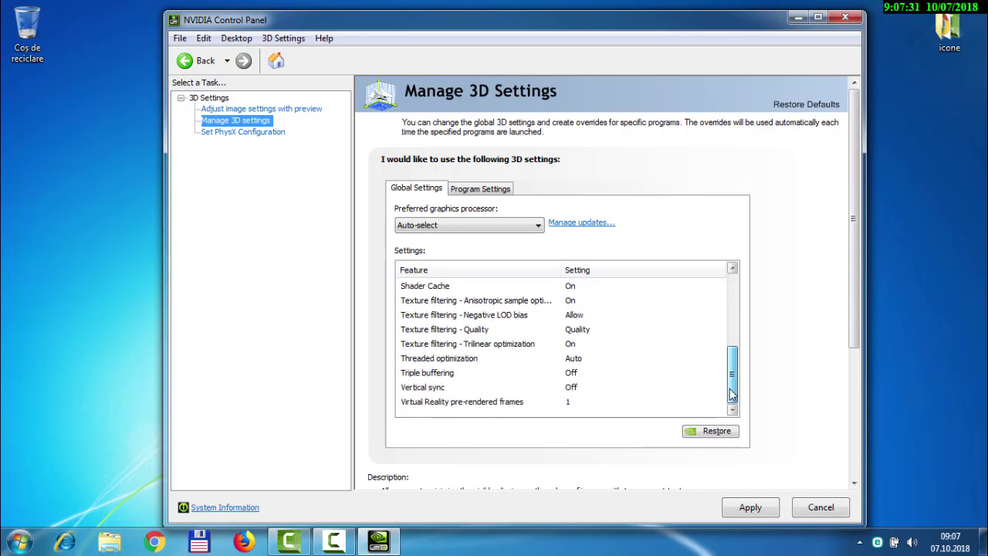
pyautogui.click(569, 387)
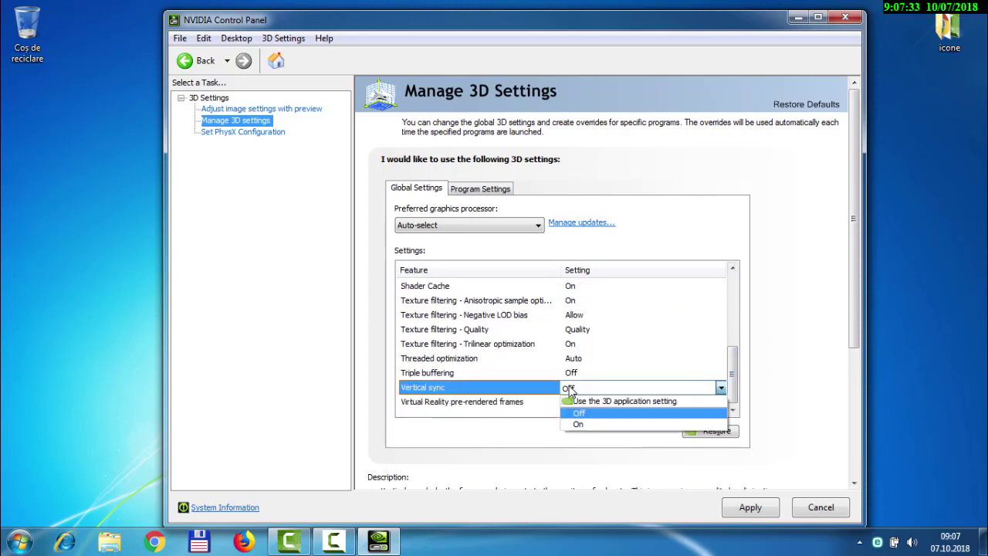
pyautogui.click(580, 414)
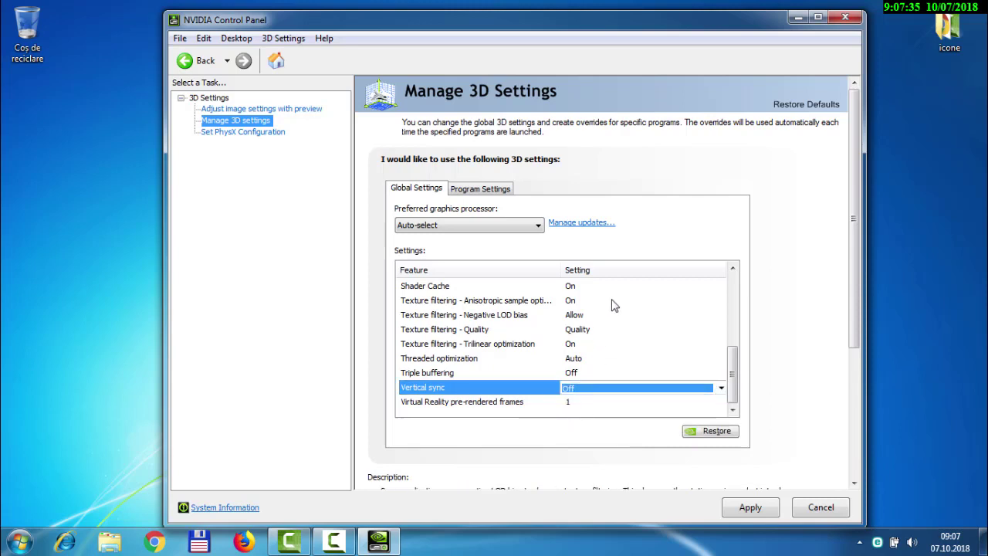
# Set the global Texture filtering - Quality to High performance, review the settings list and apply the changes.
pyautogui.click(592, 332)
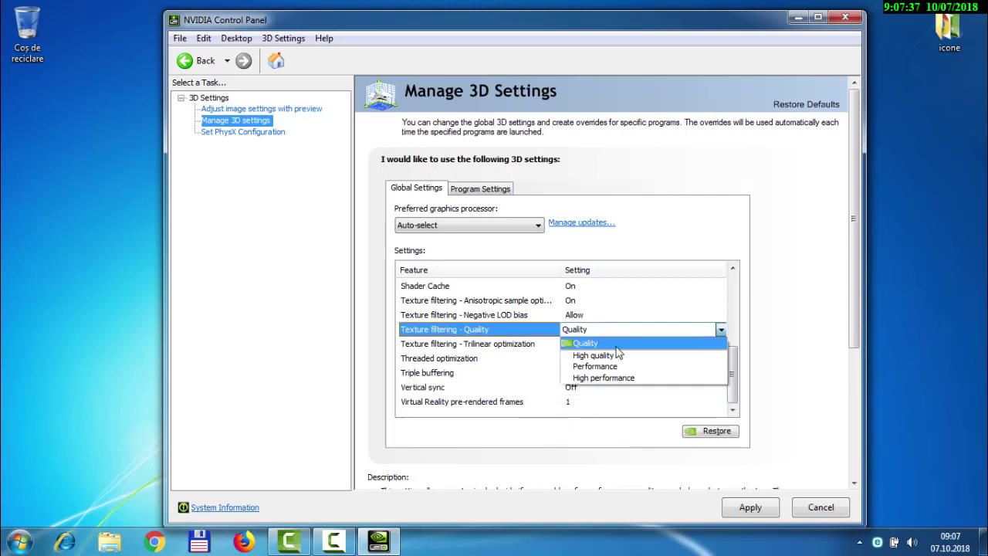
pyautogui.click(587, 378)
pyautogui.scroll(2, 470, 340)
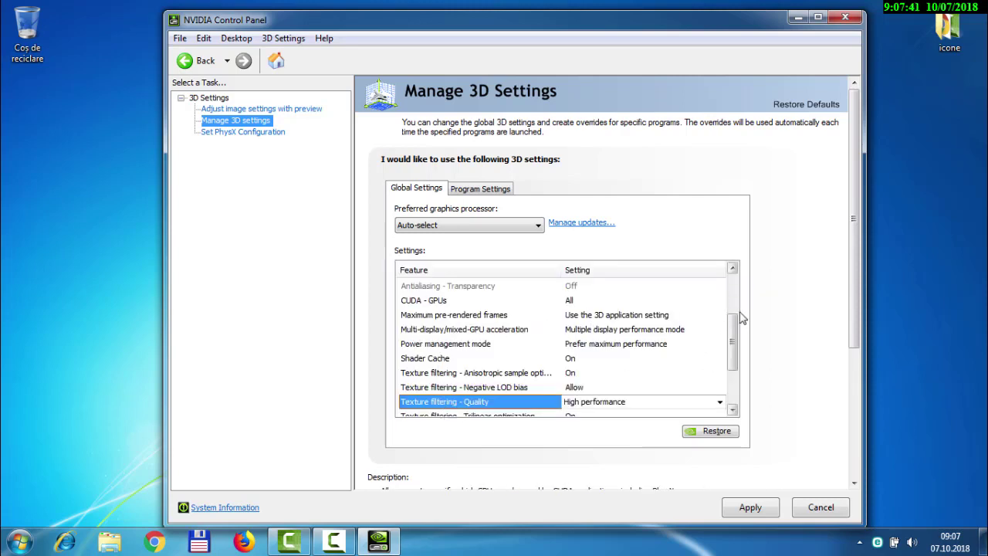
pyautogui.moveTo(735, 324); pyautogui.dragTo(737, 278)
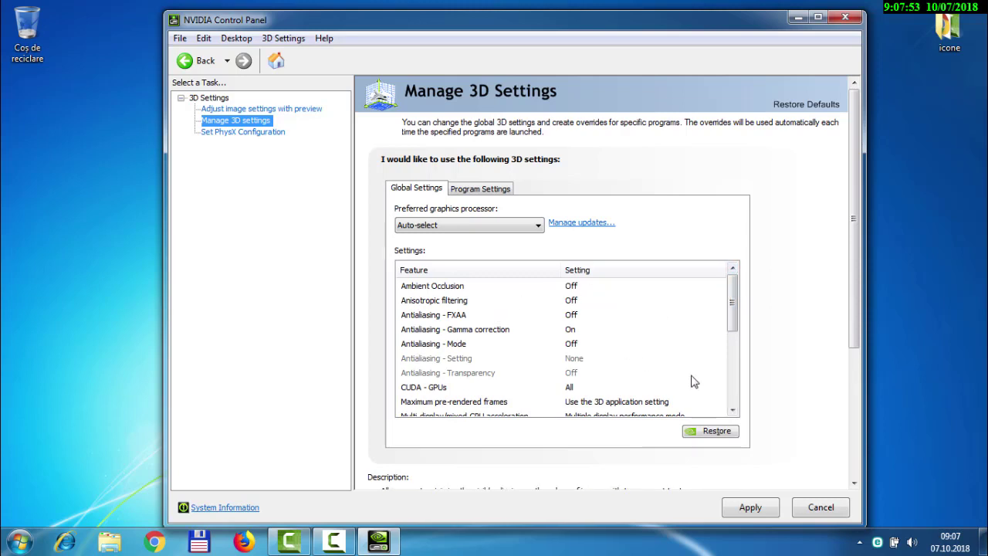
pyautogui.moveTo(732, 304); pyautogui.dragTo(739, 375)
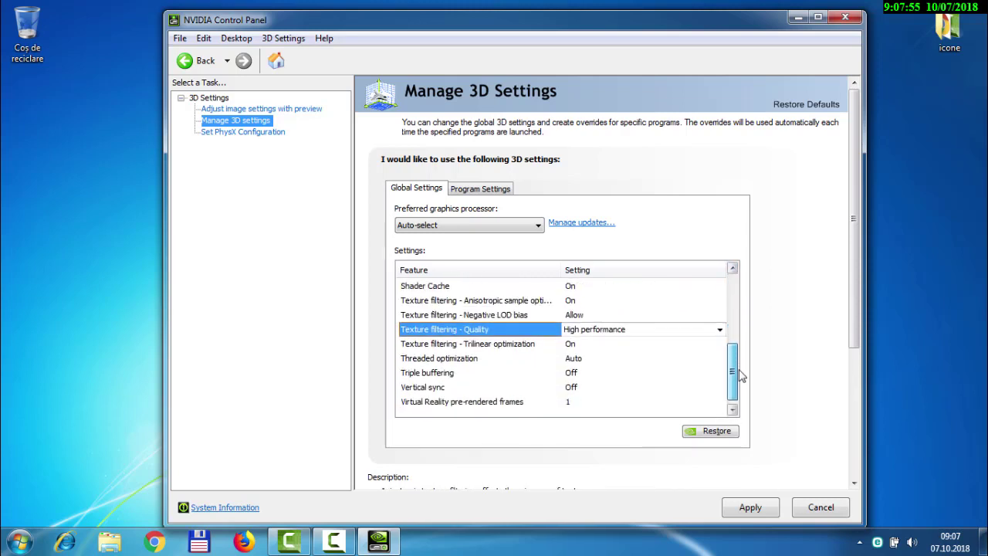
pyautogui.click(751, 507)
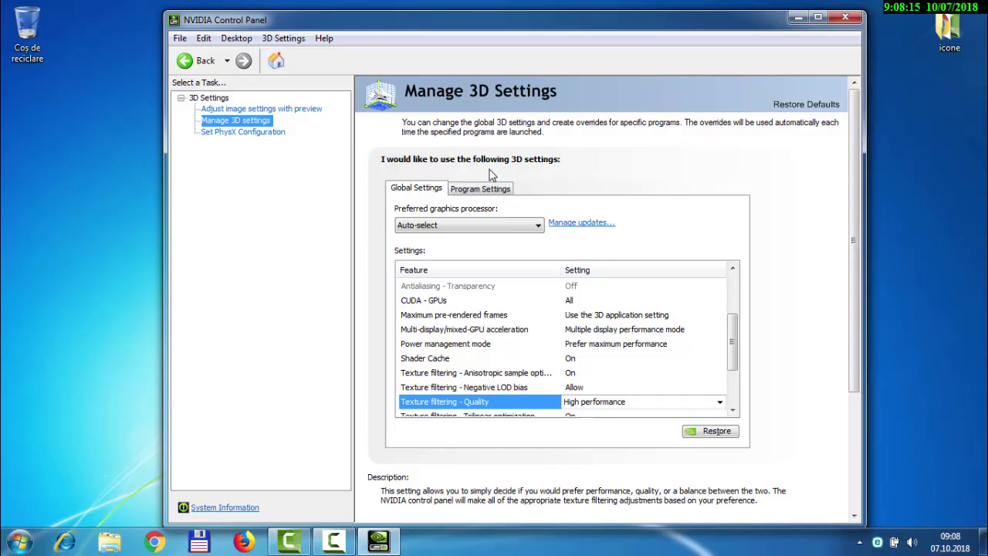
# Add the GAME executable from DESIRED GAME FOLDER in Documents as a program with its own 3D settings.
pyautogui.click(494, 191)
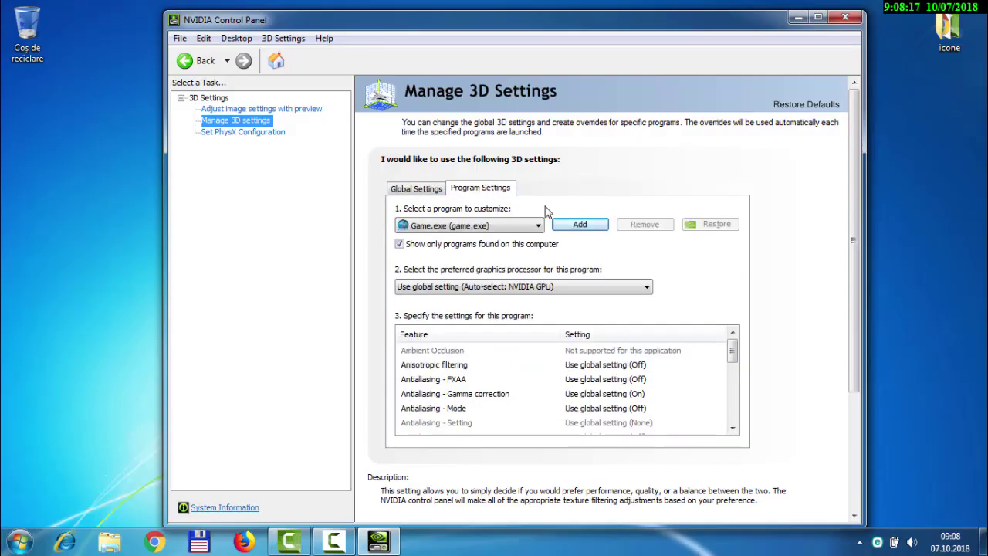
pyautogui.click(583, 227)
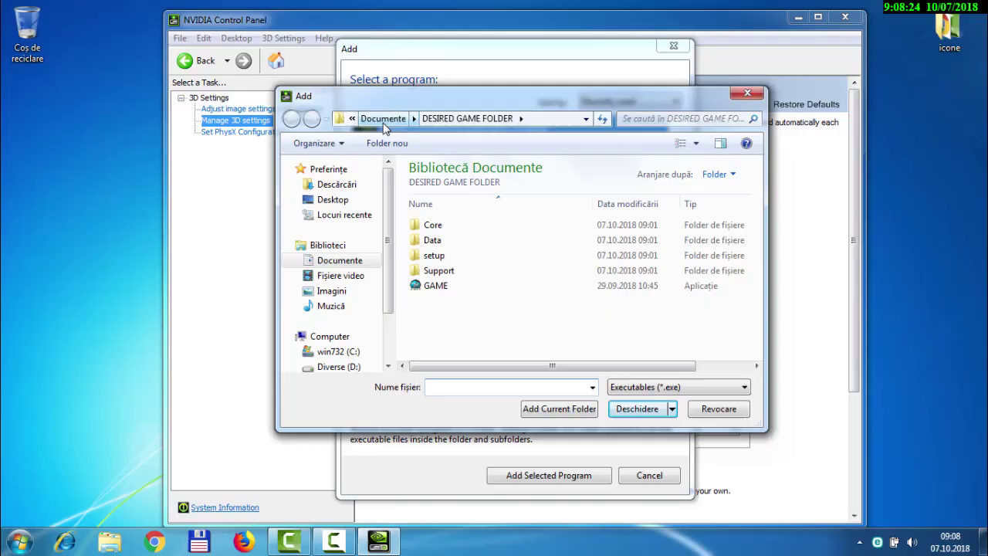
pyautogui.click(390, 119)
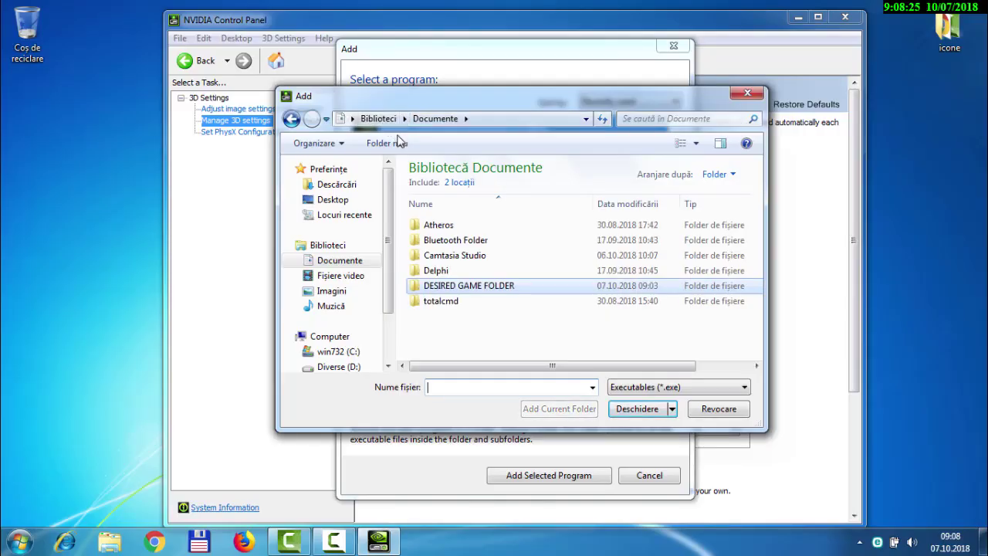
pyautogui.doubleClick(472, 287)
pyautogui.click(456, 288)
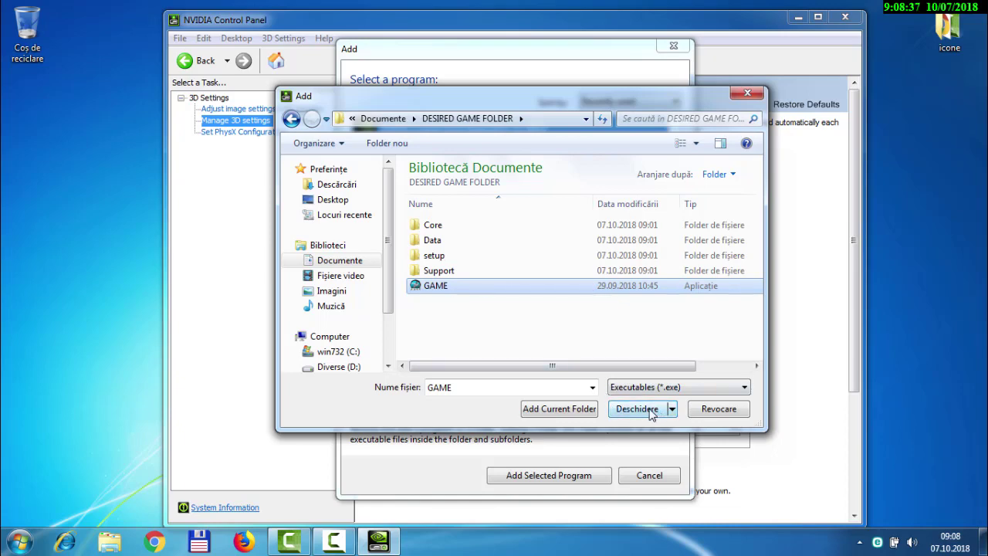
pyautogui.click(650, 415)
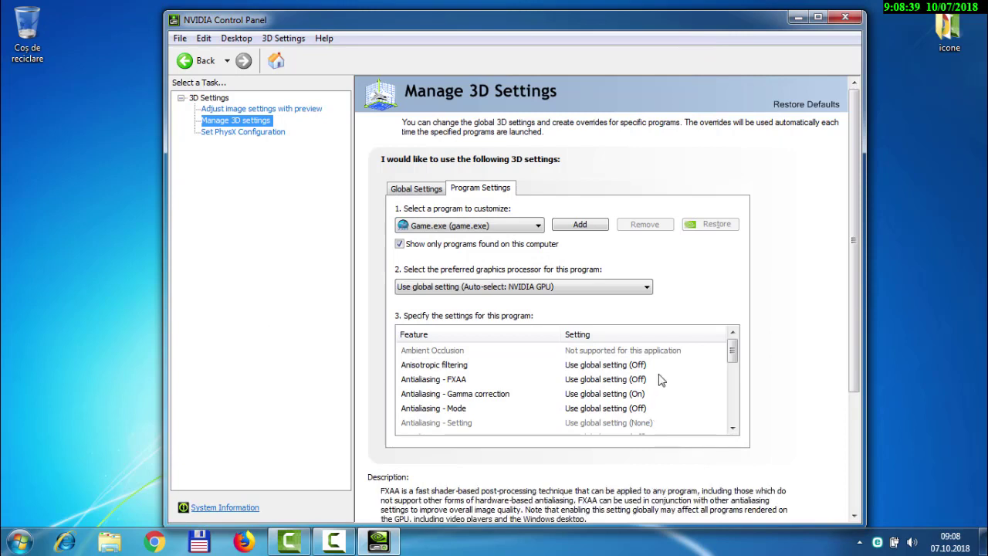
# For Game.exe, choose High-performance NVIDIA processor as preferred graphics processor and set power management mode to Prefer maximum performance.
pyautogui.click(581, 287)
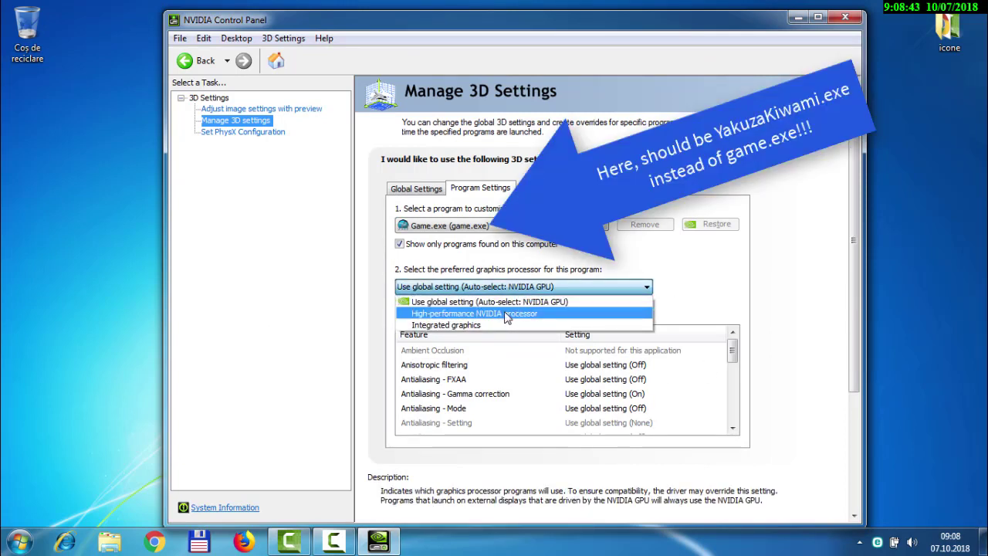
pyautogui.click(504, 314)
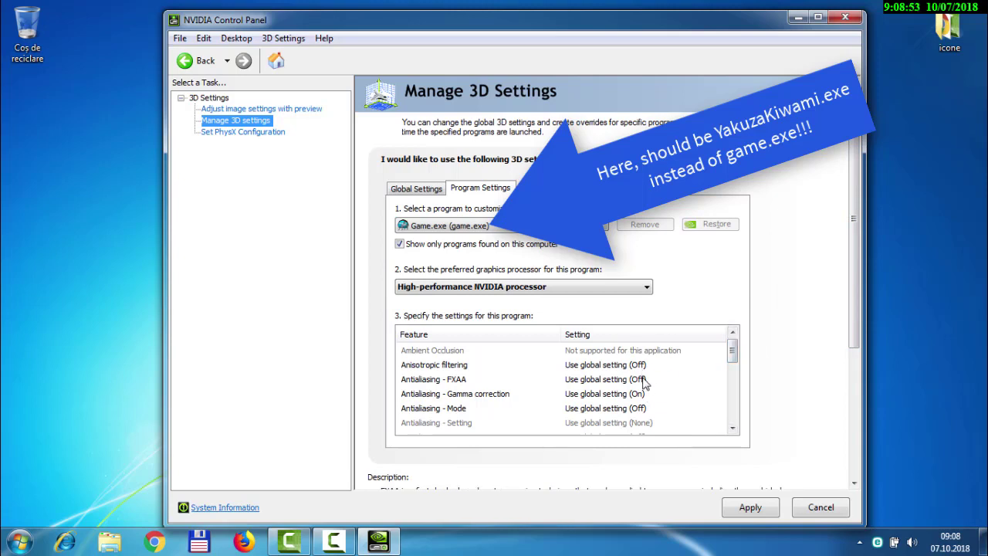
pyautogui.moveTo(732, 350); pyautogui.dragTo(734, 379)
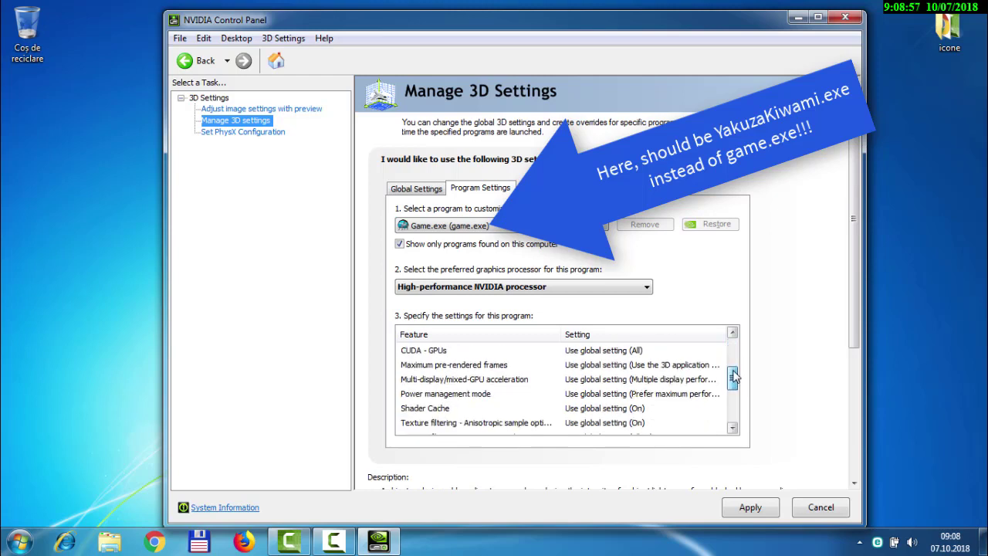
pyautogui.click(660, 395)
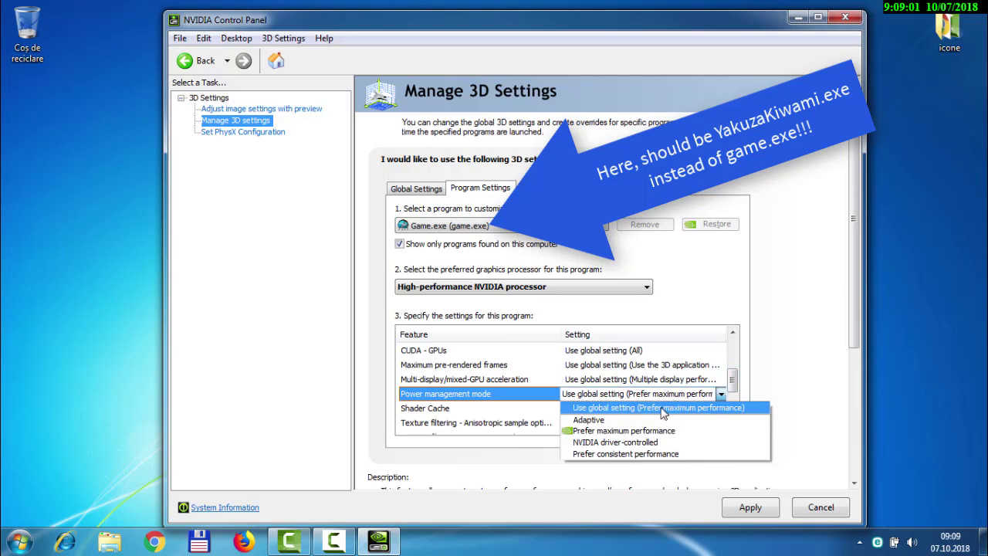
pyautogui.click(658, 431)
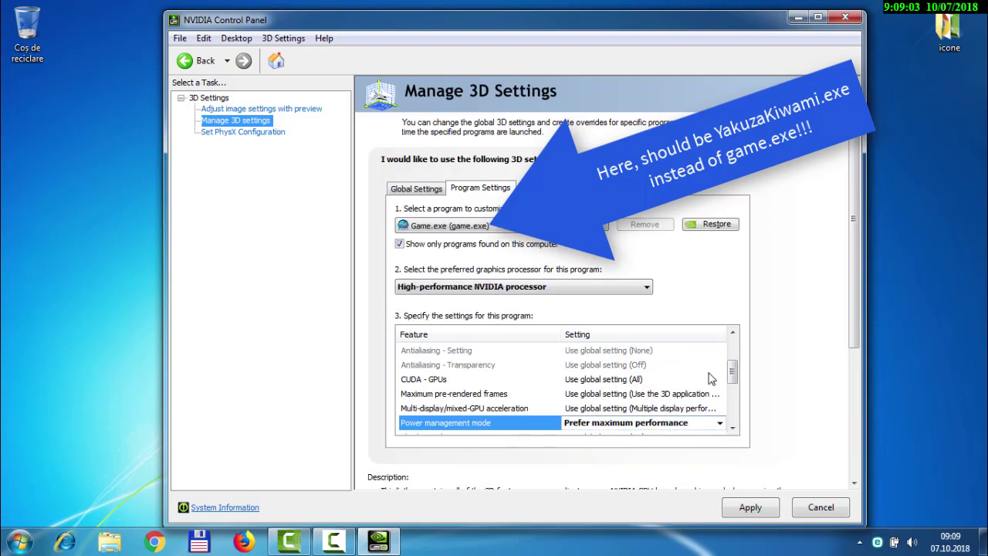
pyautogui.moveTo(732, 374); pyautogui.dragTo(734, 407)
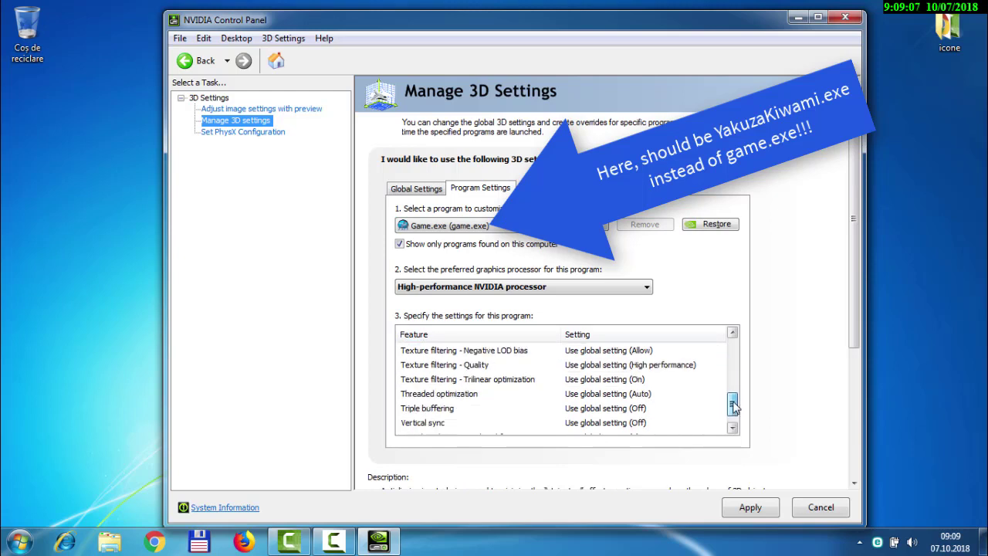
# Set Texture filtering - Quality to High performance in the program settings for Game.exe.
pyautogui.click(684, 366)
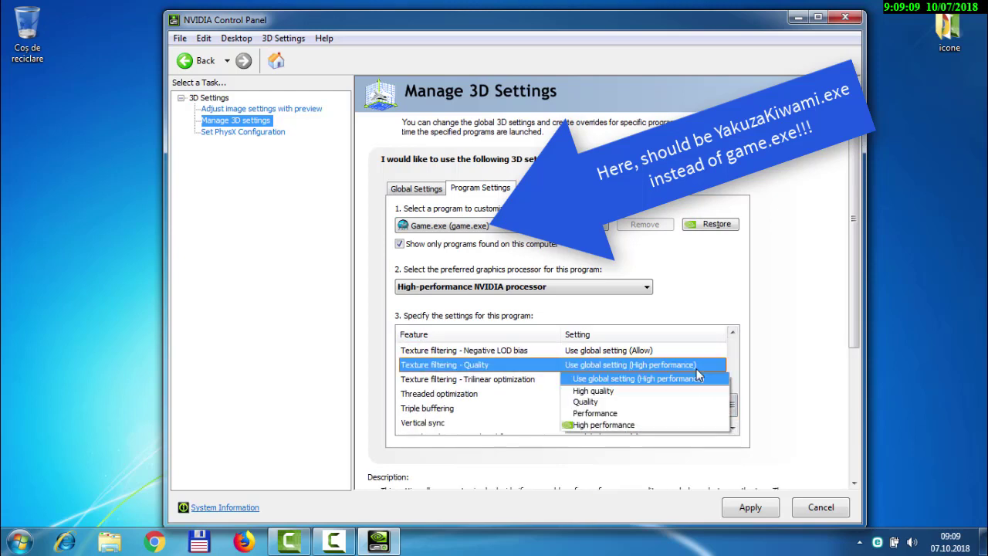
pyautogui.click(603, 425)
pyautogui.moveTo(733, 390); pyautogui.dragTo(736, 419)
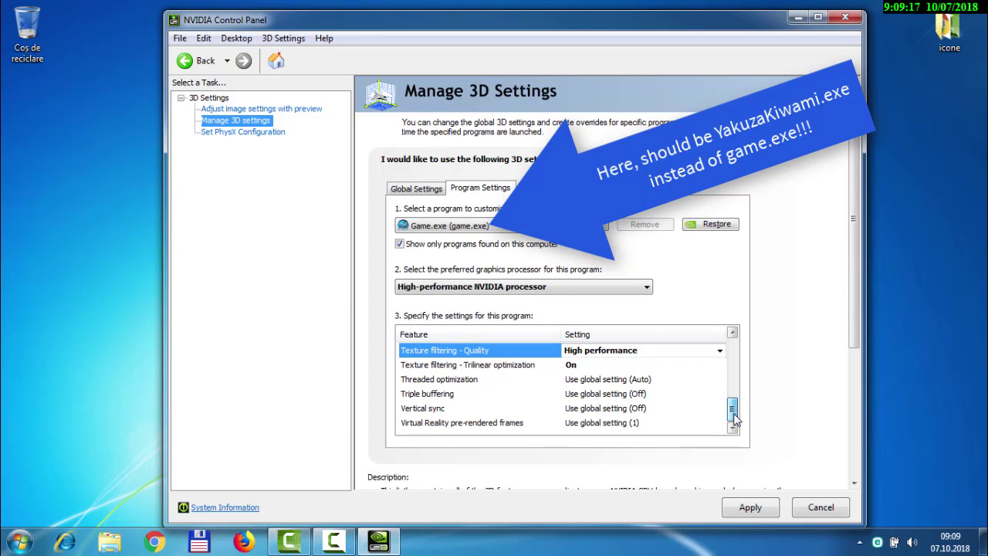
# Set Game.exe's Texture filtering - Anisotropic sample optimization to Off, apply the changes and close the NVIDIA Control Panel.
pyautogui.moveTo(734, 419); pyautogui.dragTo(733, 388)
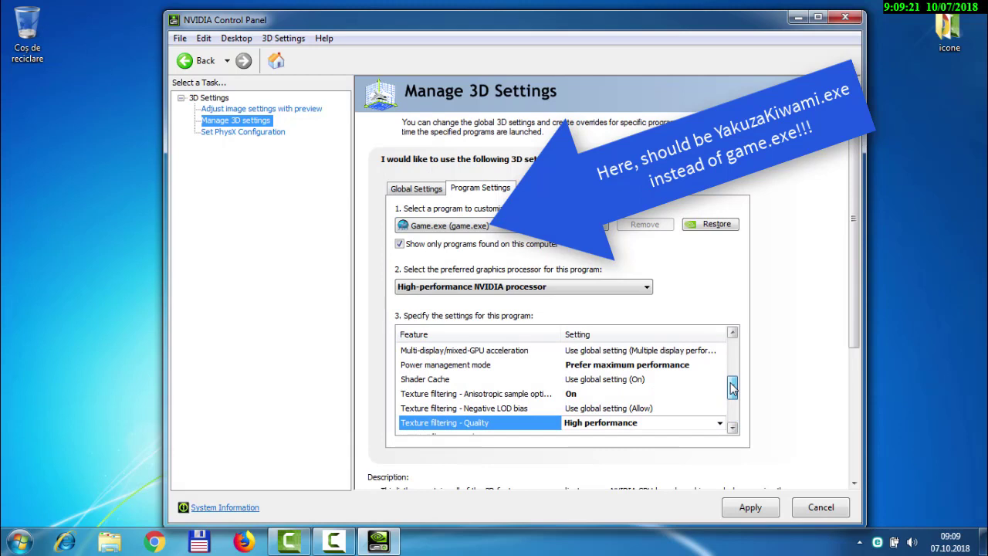
pyautogui.click(608, 396)
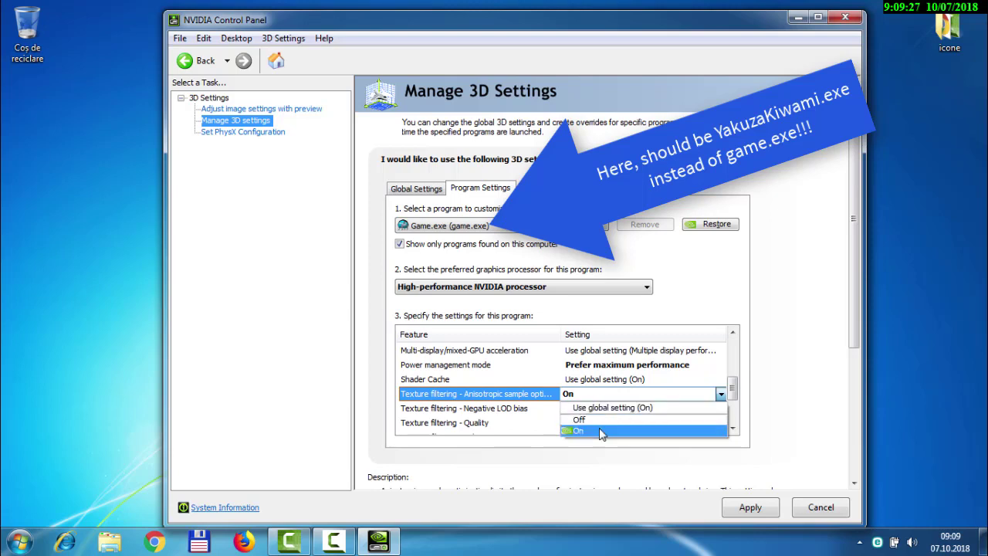
pyautogui.click(580, 420)
pyautogui.scroll(1, 579, 419)
pyautogui.moveTo(732, 379); pyautogui.dragTo(733, 354)
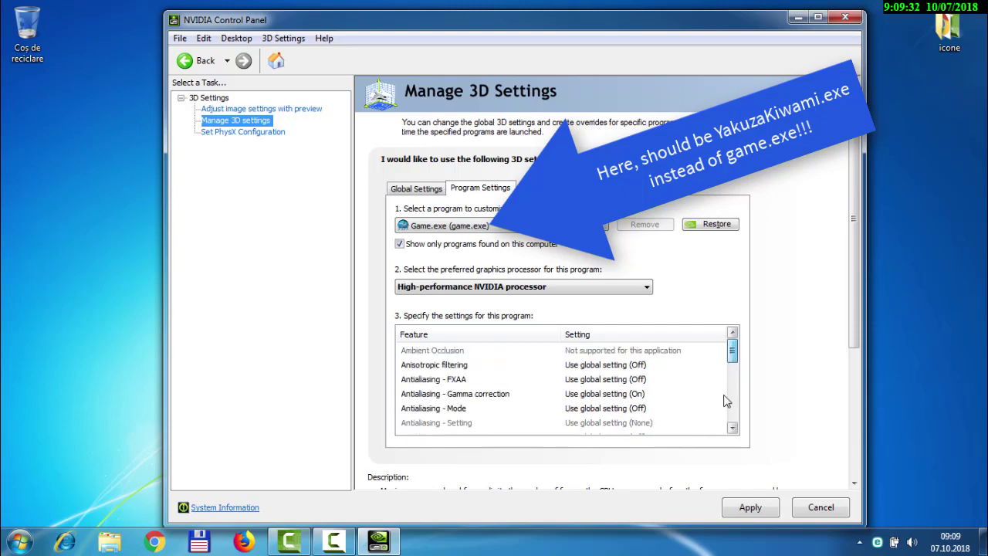
pyautogui.click(750, 508)
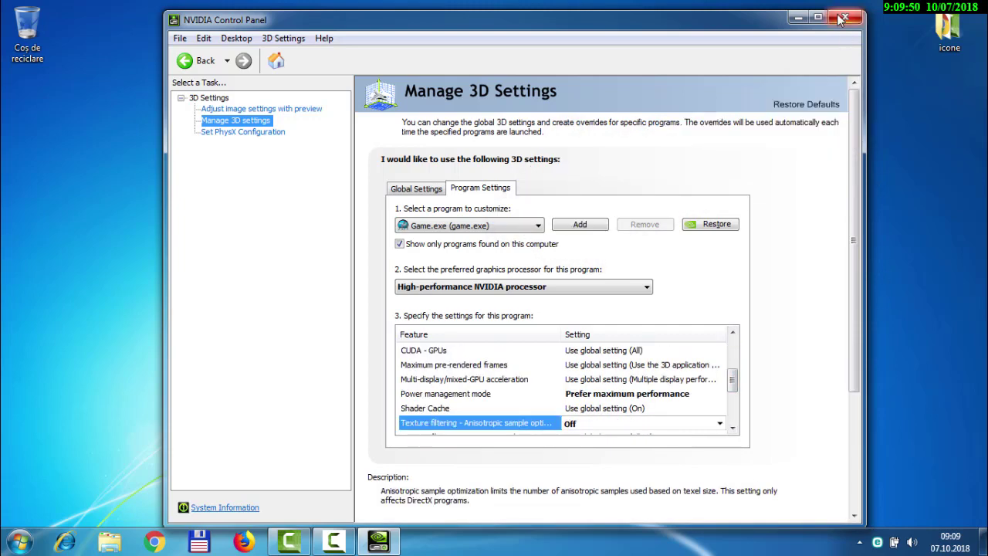
pyautogui.click(843, 19)
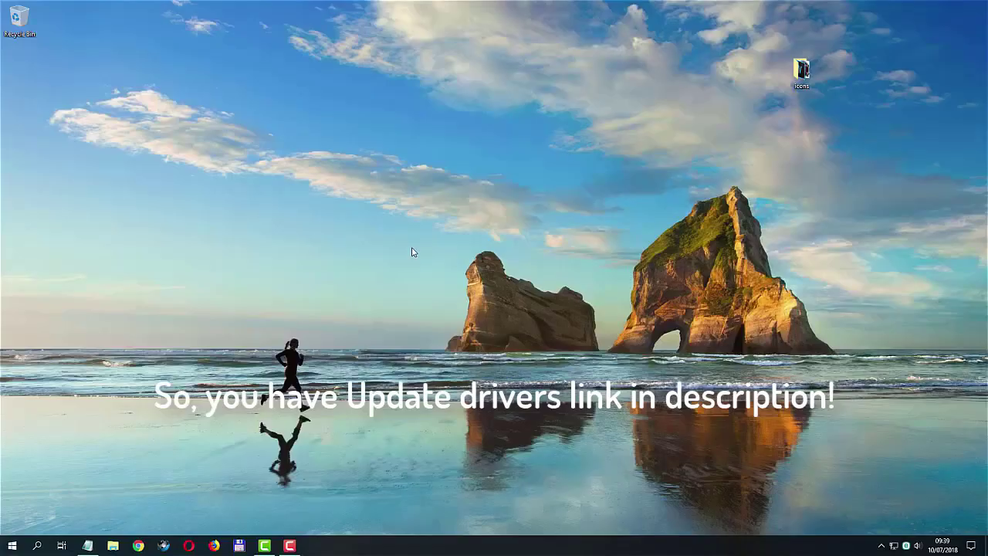
# Switch to AMD Radeon Settings from the desktop and open its Gaming section.
pyautogui.rightClick(412, 250)
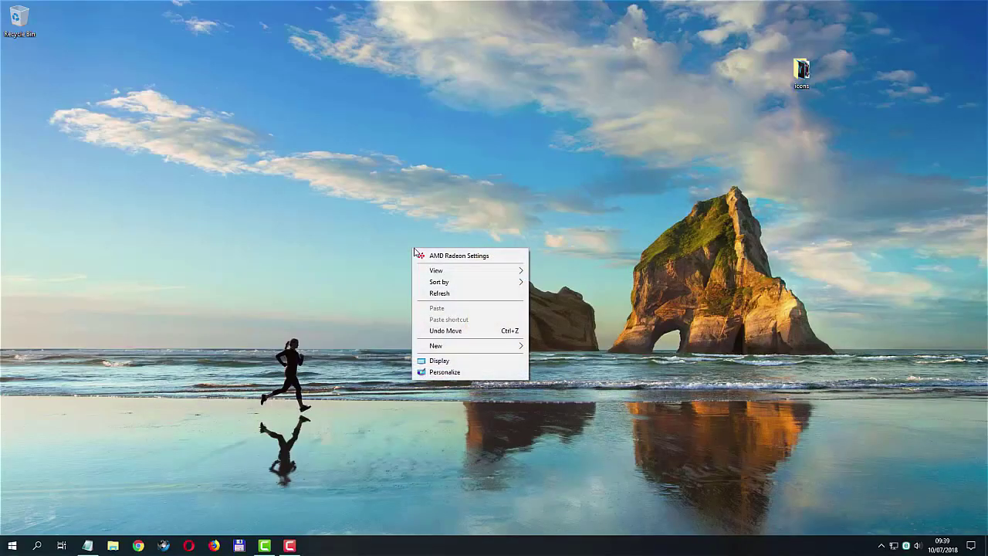
pyautogui.click(499, 260)
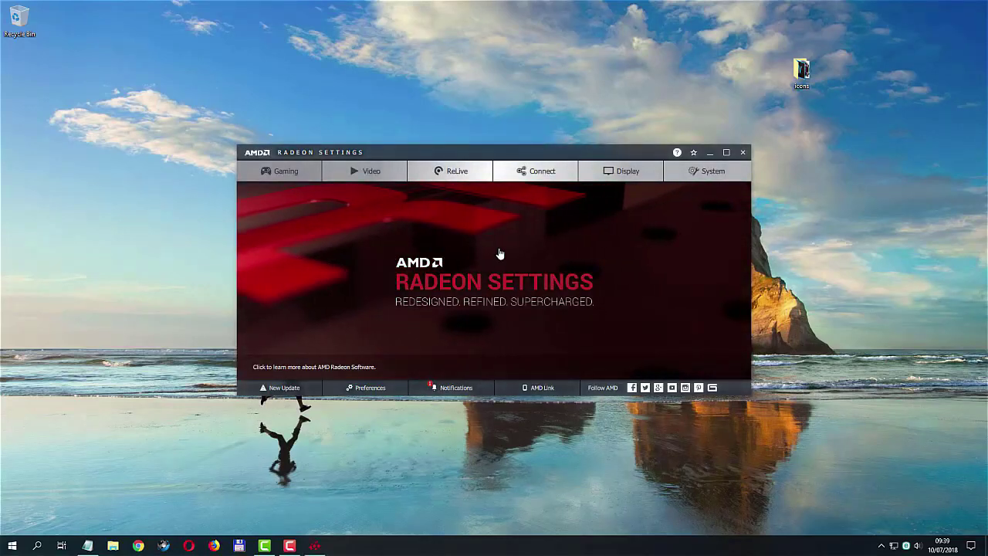
pyautogui.click(272, 169)
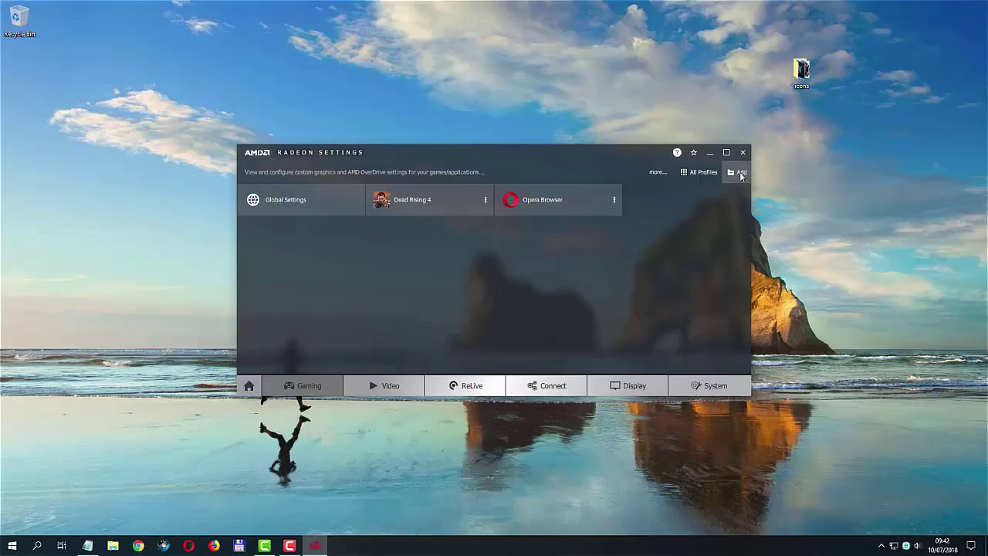
# Add the GAME application from DESIRED GAME FOLDER in Downloads as a gaming profile and check the profile's options.
pyautogui.click(737, 171)
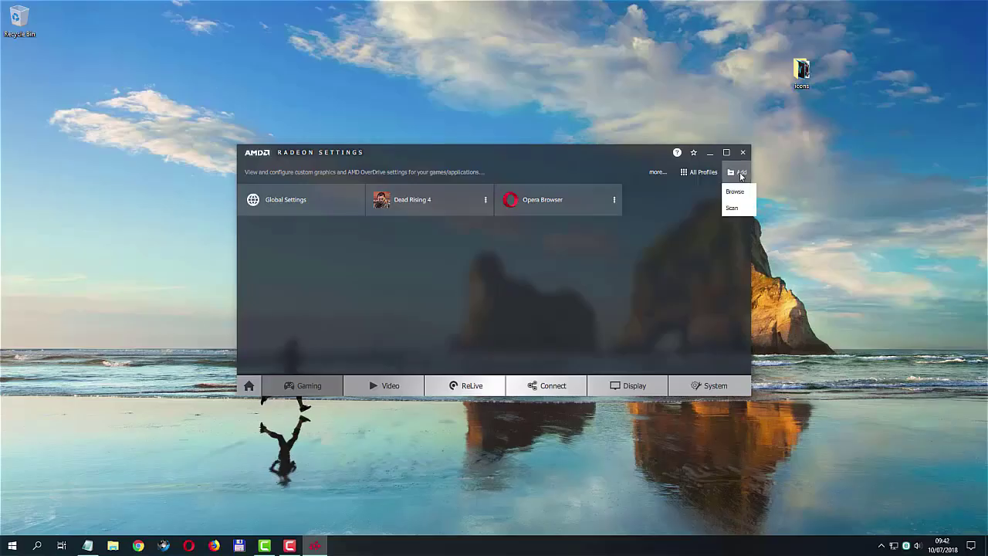
pyautogui.click(740, 194)
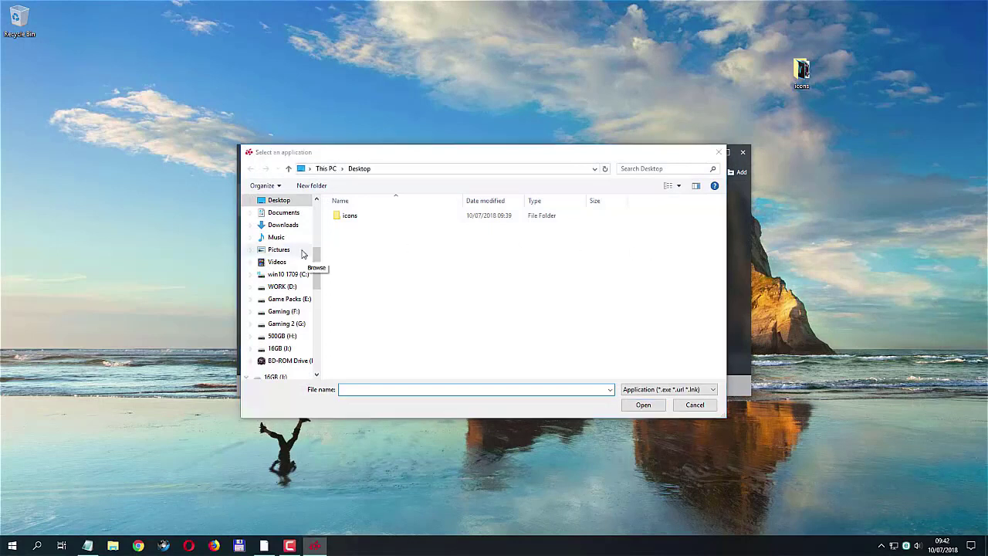
pyautogui.click(282, 225)
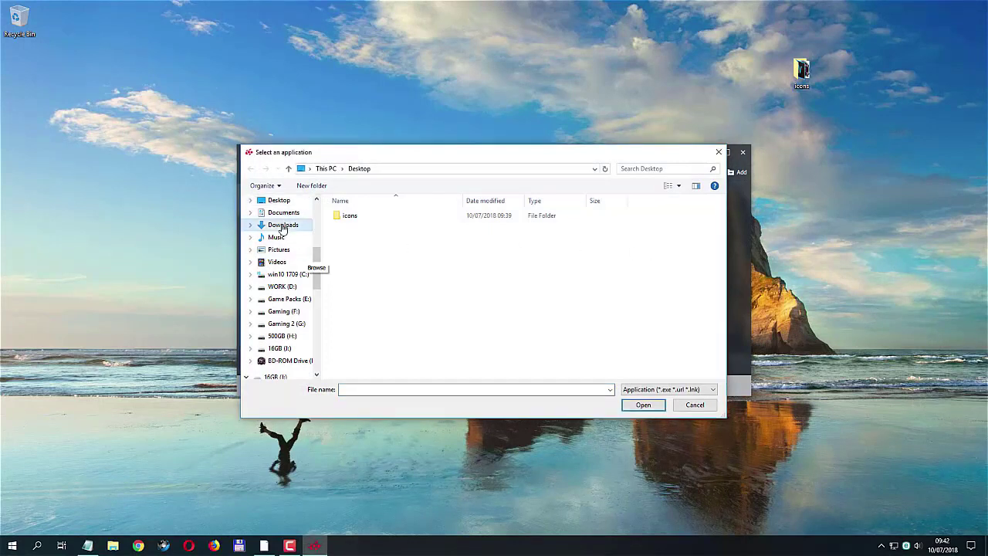
pyautogui.click(414, 228)
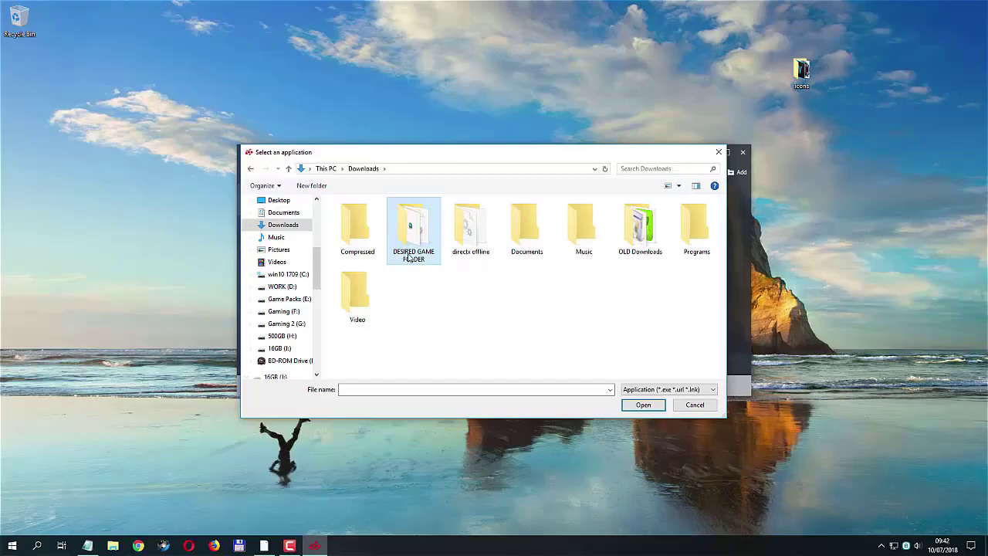
pyautogui.doubleClick(415, 229)
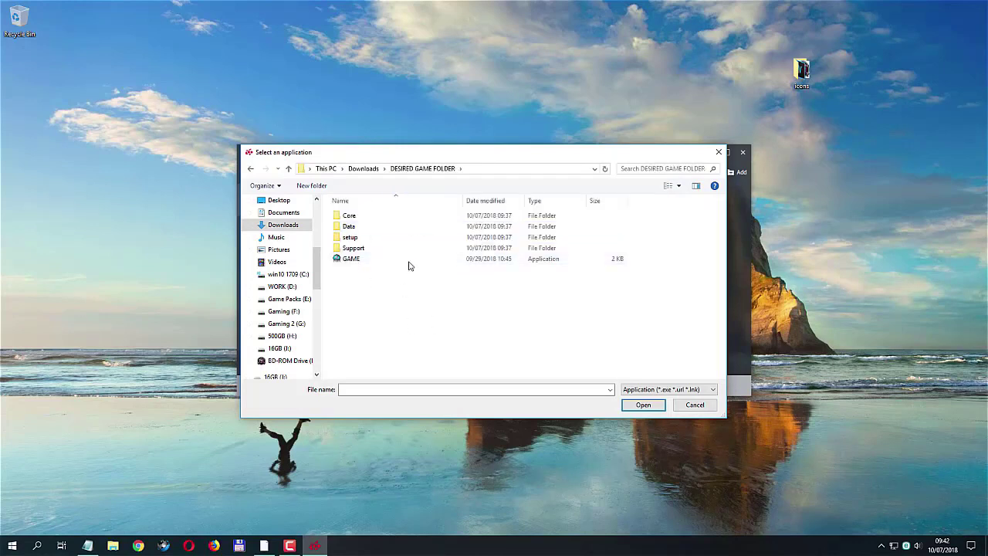
pyautogui.click(353, 261)
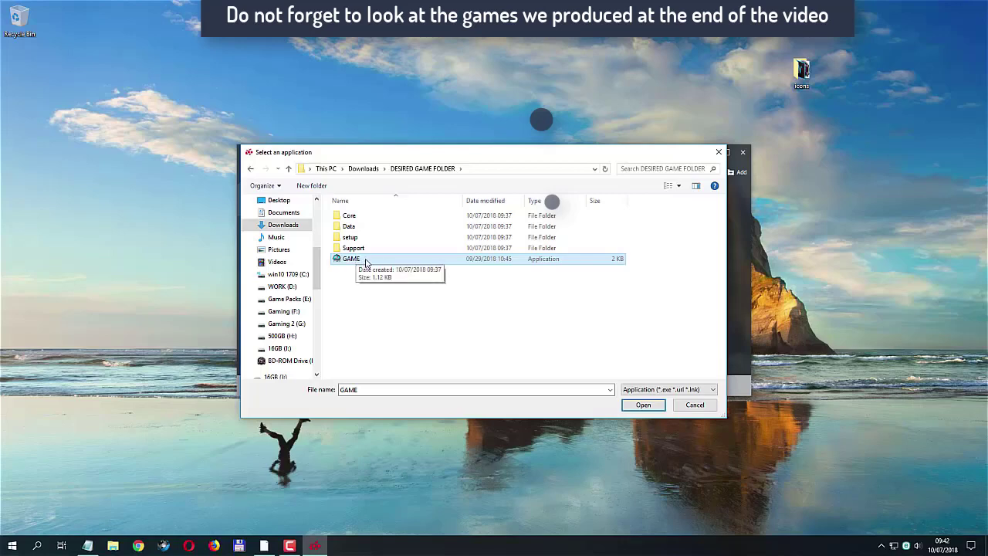
pyautogui.click(653, 406)
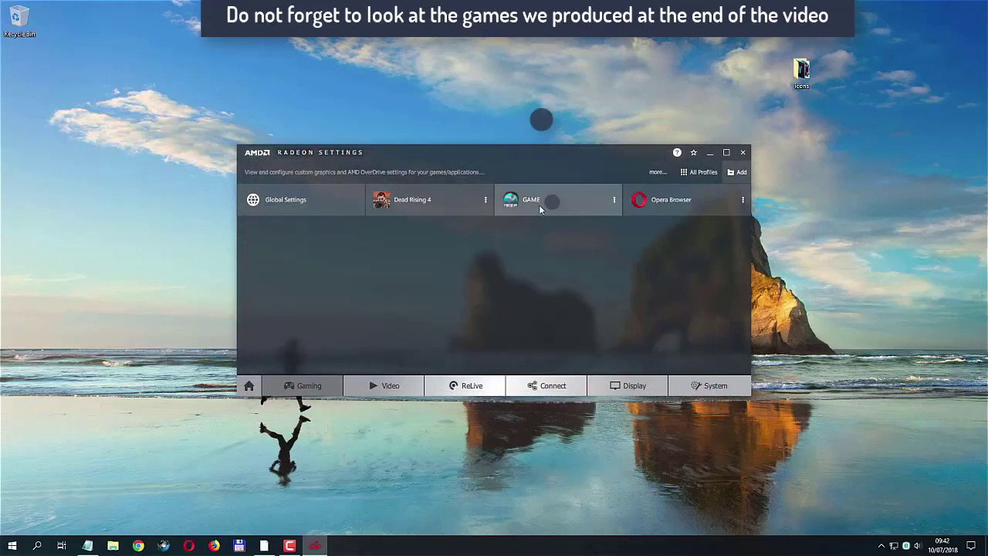
pyautogui.click(614, 201)
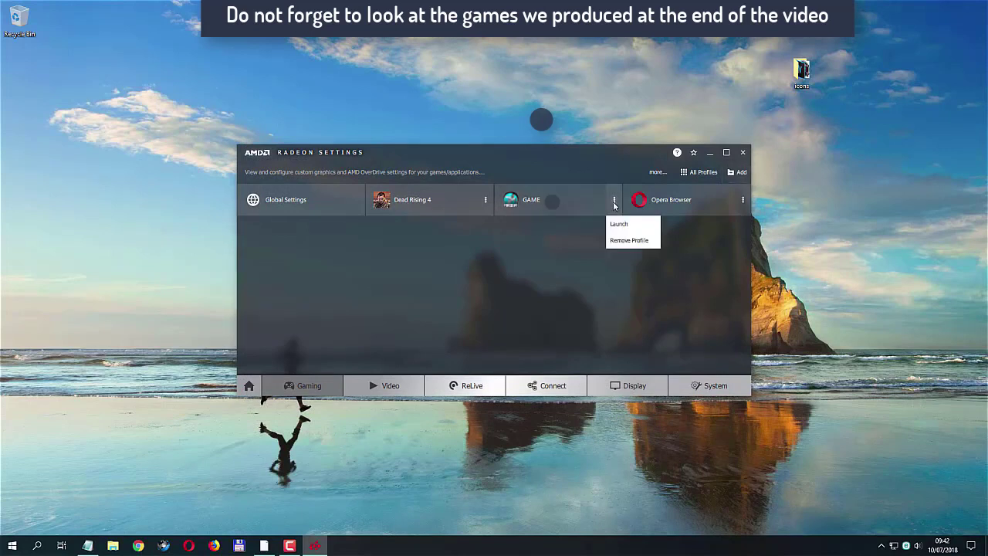
pyautogui.click(523, 304)
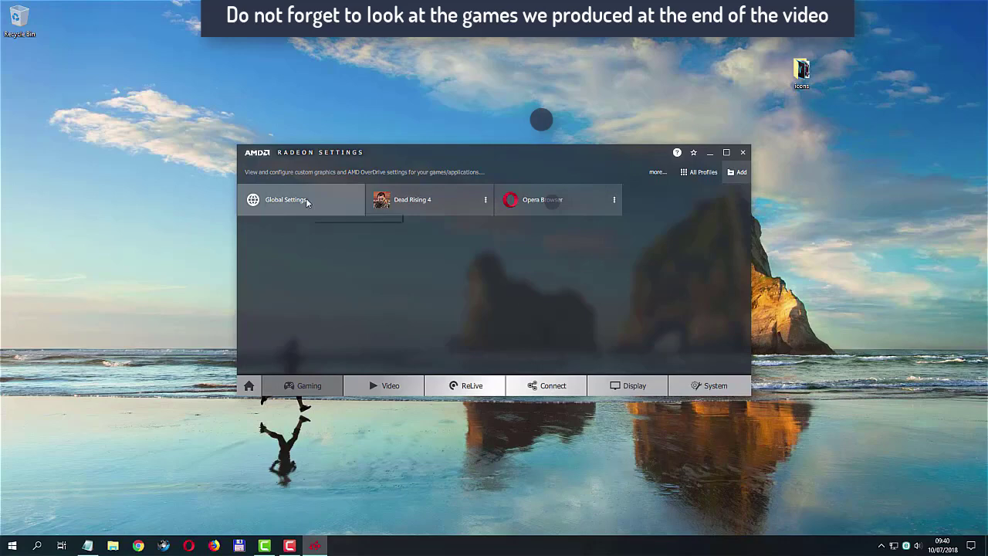
# In the global graphics settings, set Anti-aliasing Mode to Override application settings and Texture Filtering Quality to Performance.
pyautogui.click(307, 200)
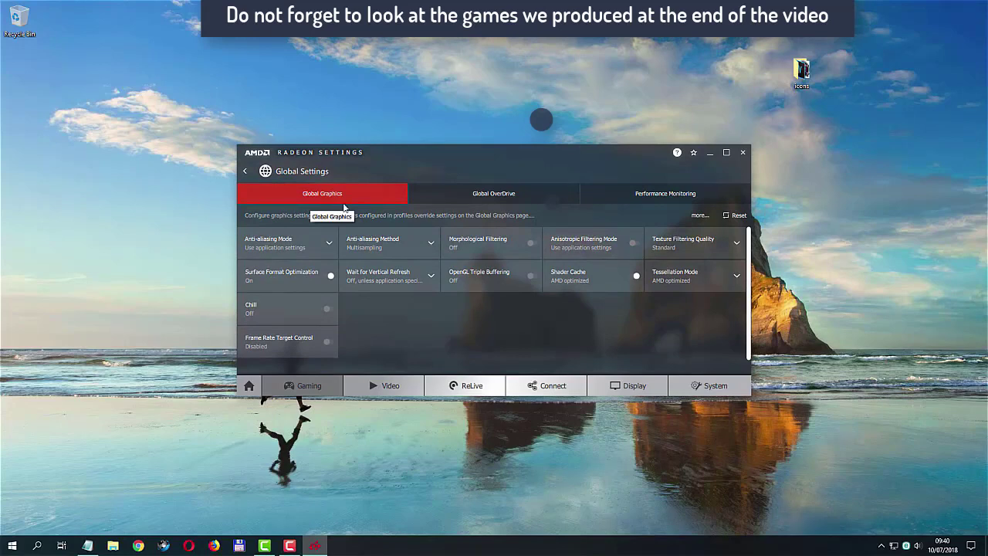
pyautogui.click(330, 244)
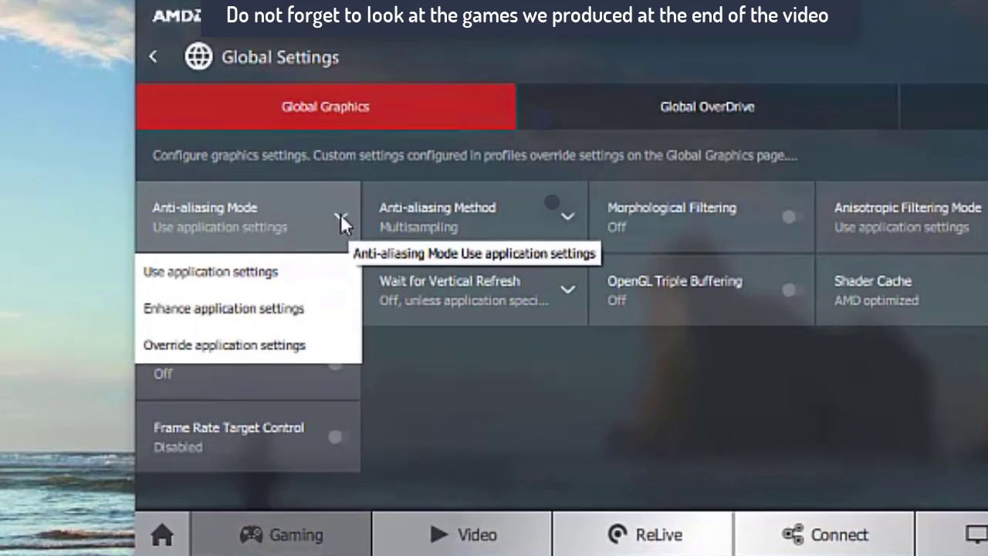
pyautogui.click(284, 345)
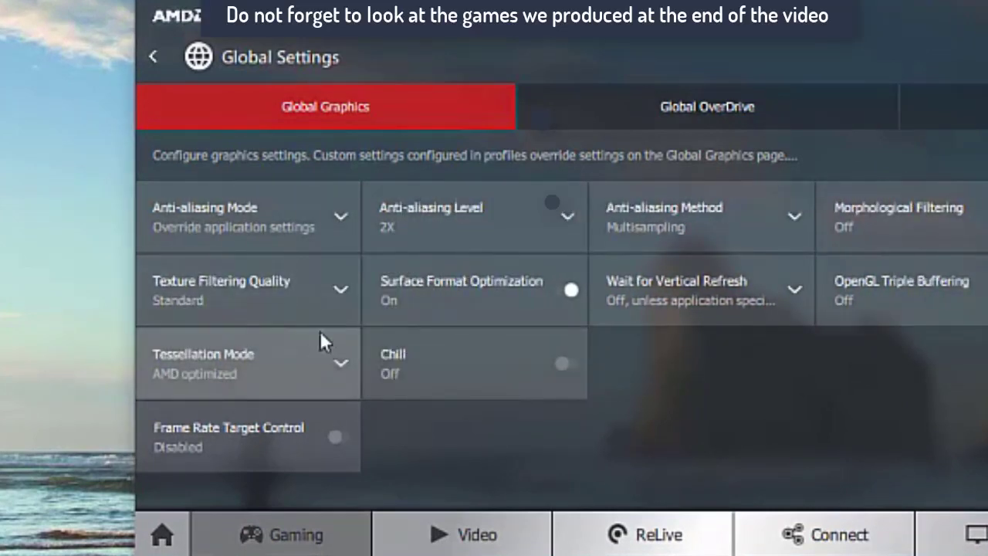
pyautogui.click(339, 289)
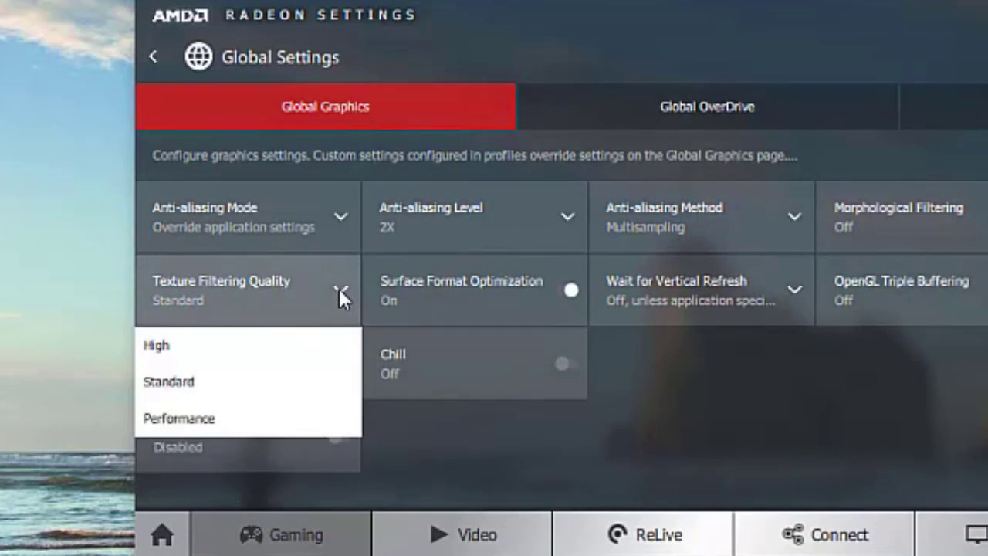
pyautogui.click(275, 423)
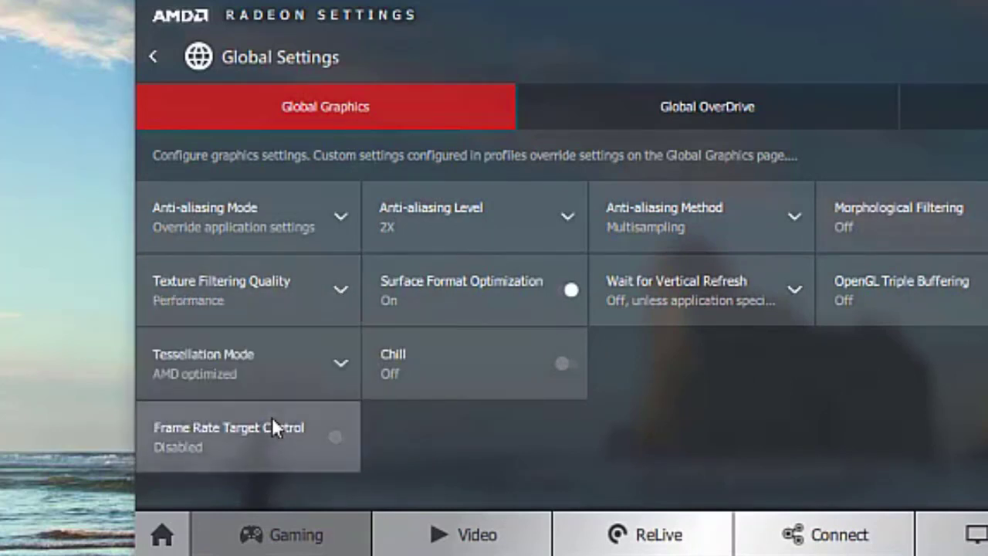
# Choose 2X as the global Anti-aliasing Level and review the Anti-aliasing Method options, keeping Multisampling.
pyautogui.click(566, 216)
pyautogui.scroll(-1, 535, 293)
pyautogui.scroll(1, 556, 324)
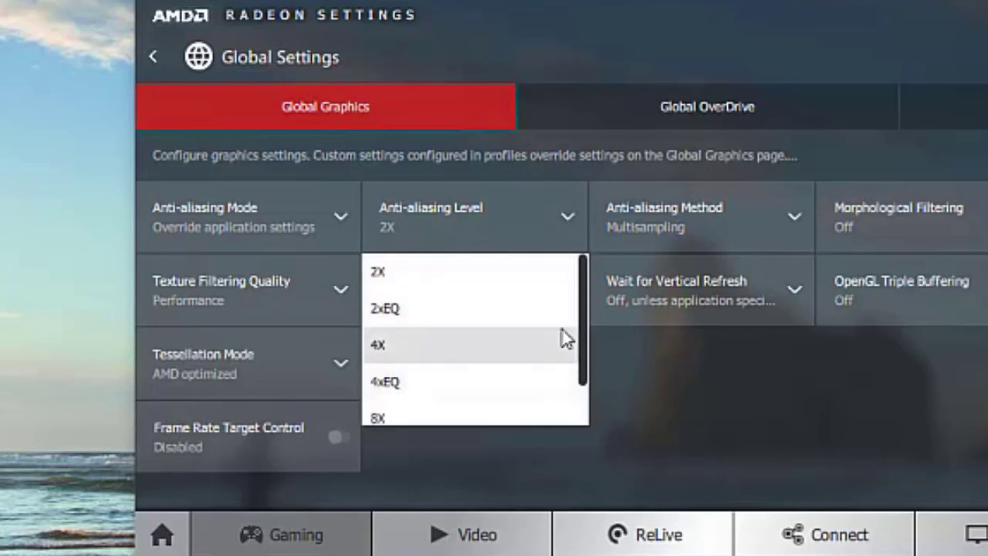
pyautogui.moveTo(585, 312); pyautogui.dragTo(579, 235)
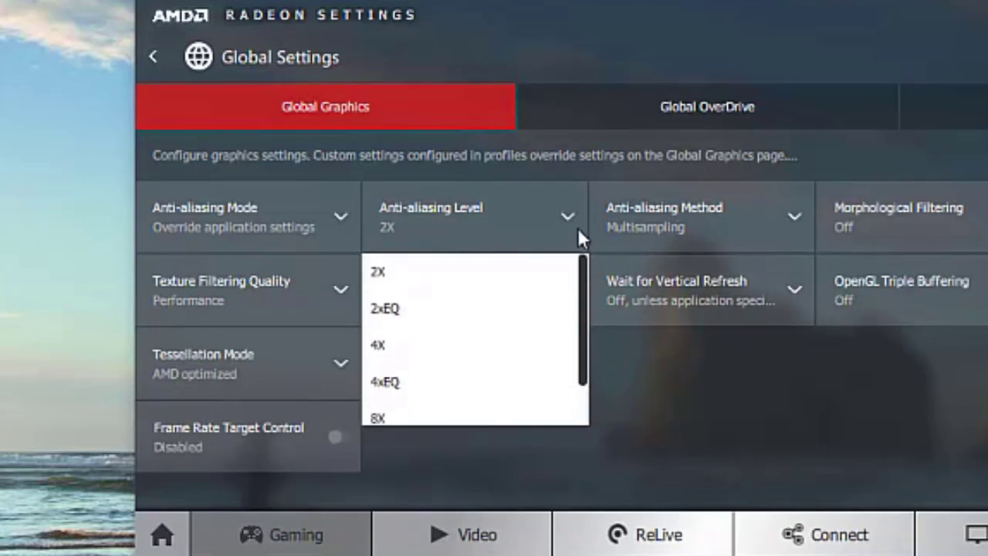
pyautogui.click(458, 266)
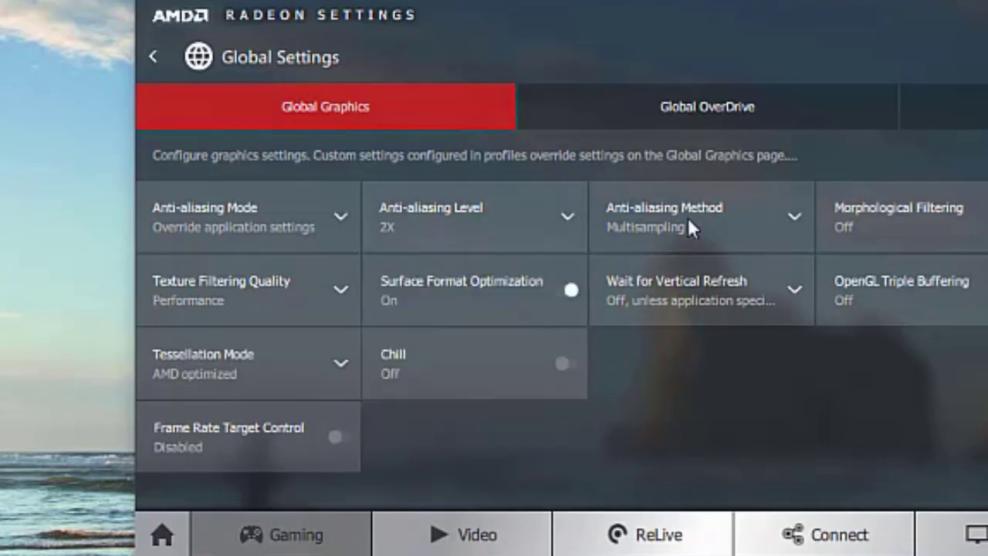
pyautogui.click(788, 220)
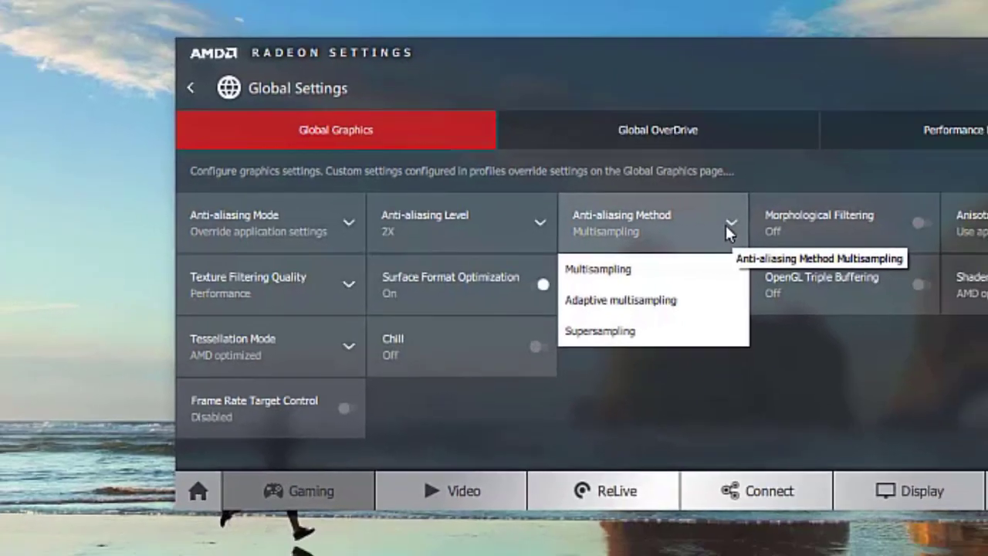
pyautogui.click(726, 226)
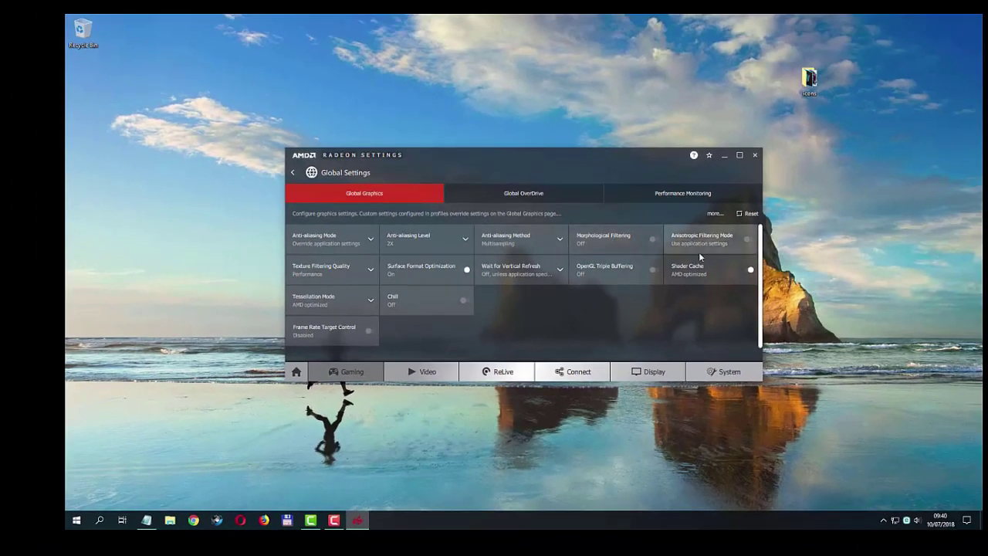
# Leave Anisotropic Filtering Mode on Use application settings and set Wait for Vertical Refresh to Always off.
pyautogui.click(699, 252)
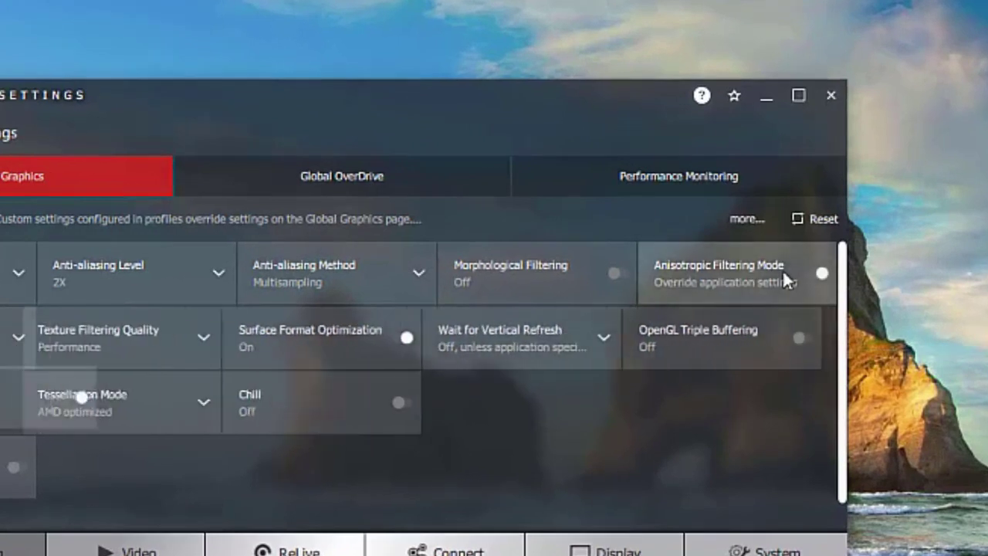
pyautogui.click(793, 279)
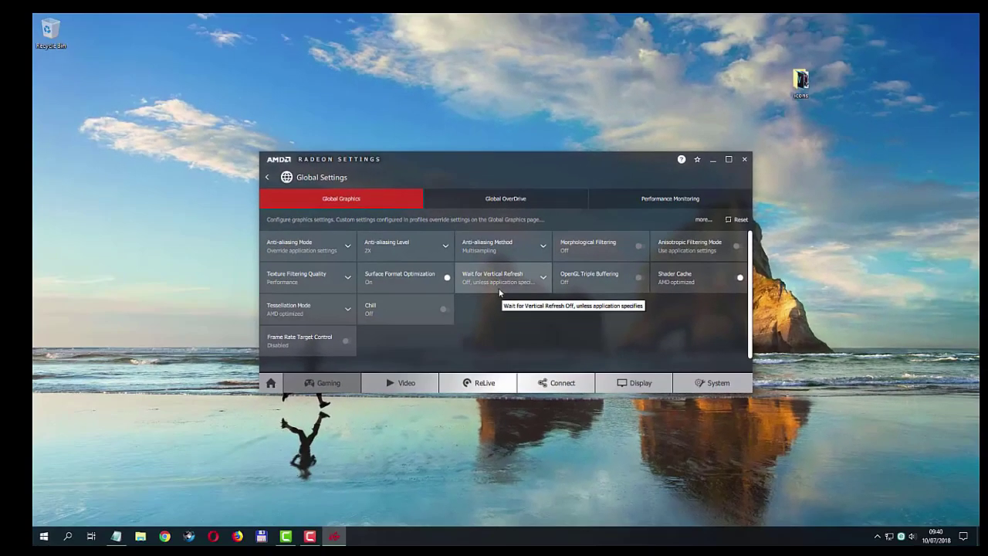
pyautogui.click(422, 339)
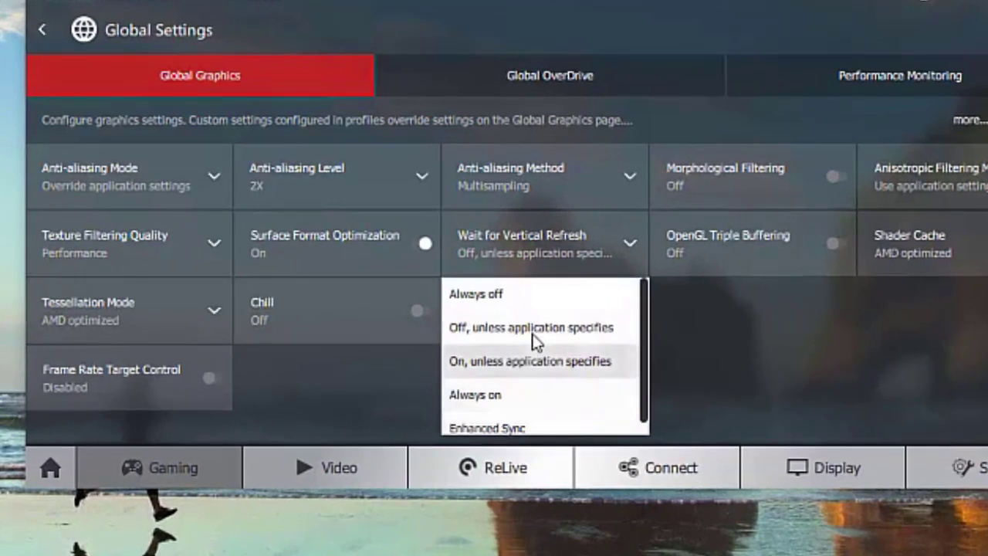
pyautogui.click(501, 297)
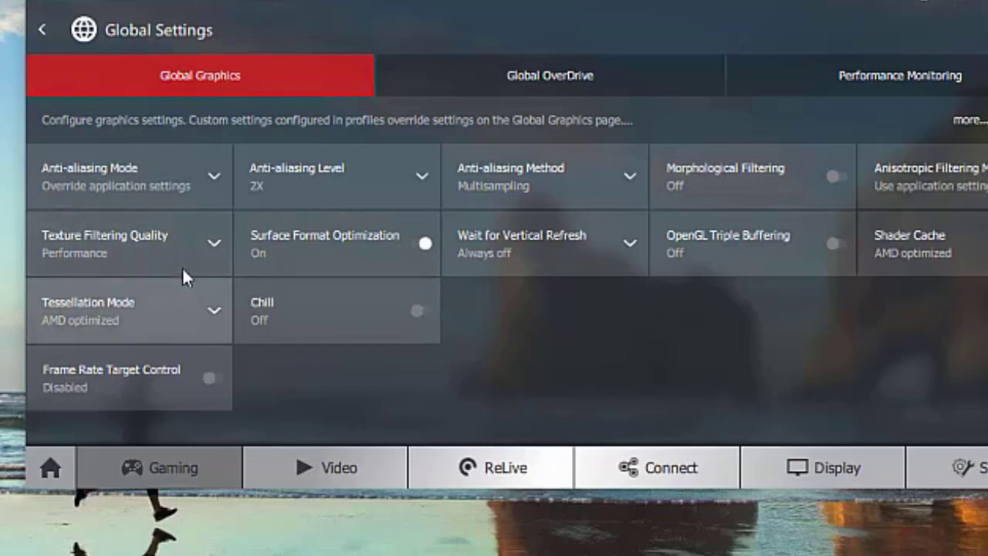
# Review the Tessellation Mode options, keeping AMD optimized, and open the Global OverDrive settings.
pyautogui.click(214, 314)
pyautogui.click(213, 312)
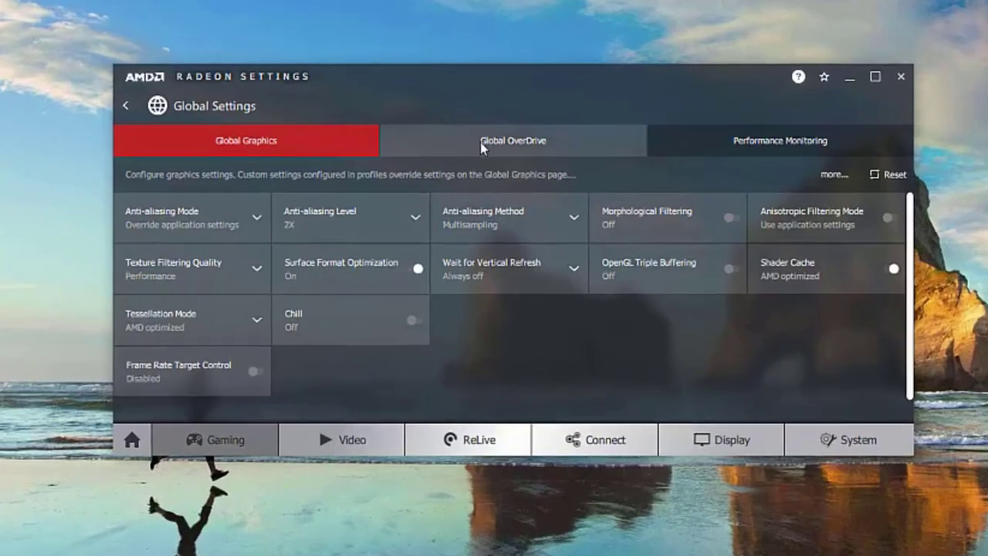
pyautogui.click(482, 145)
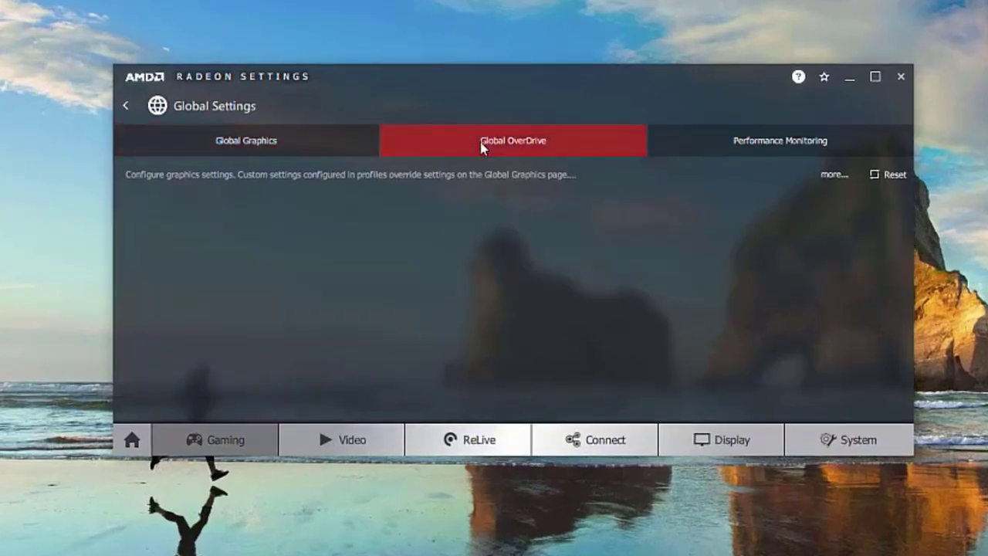